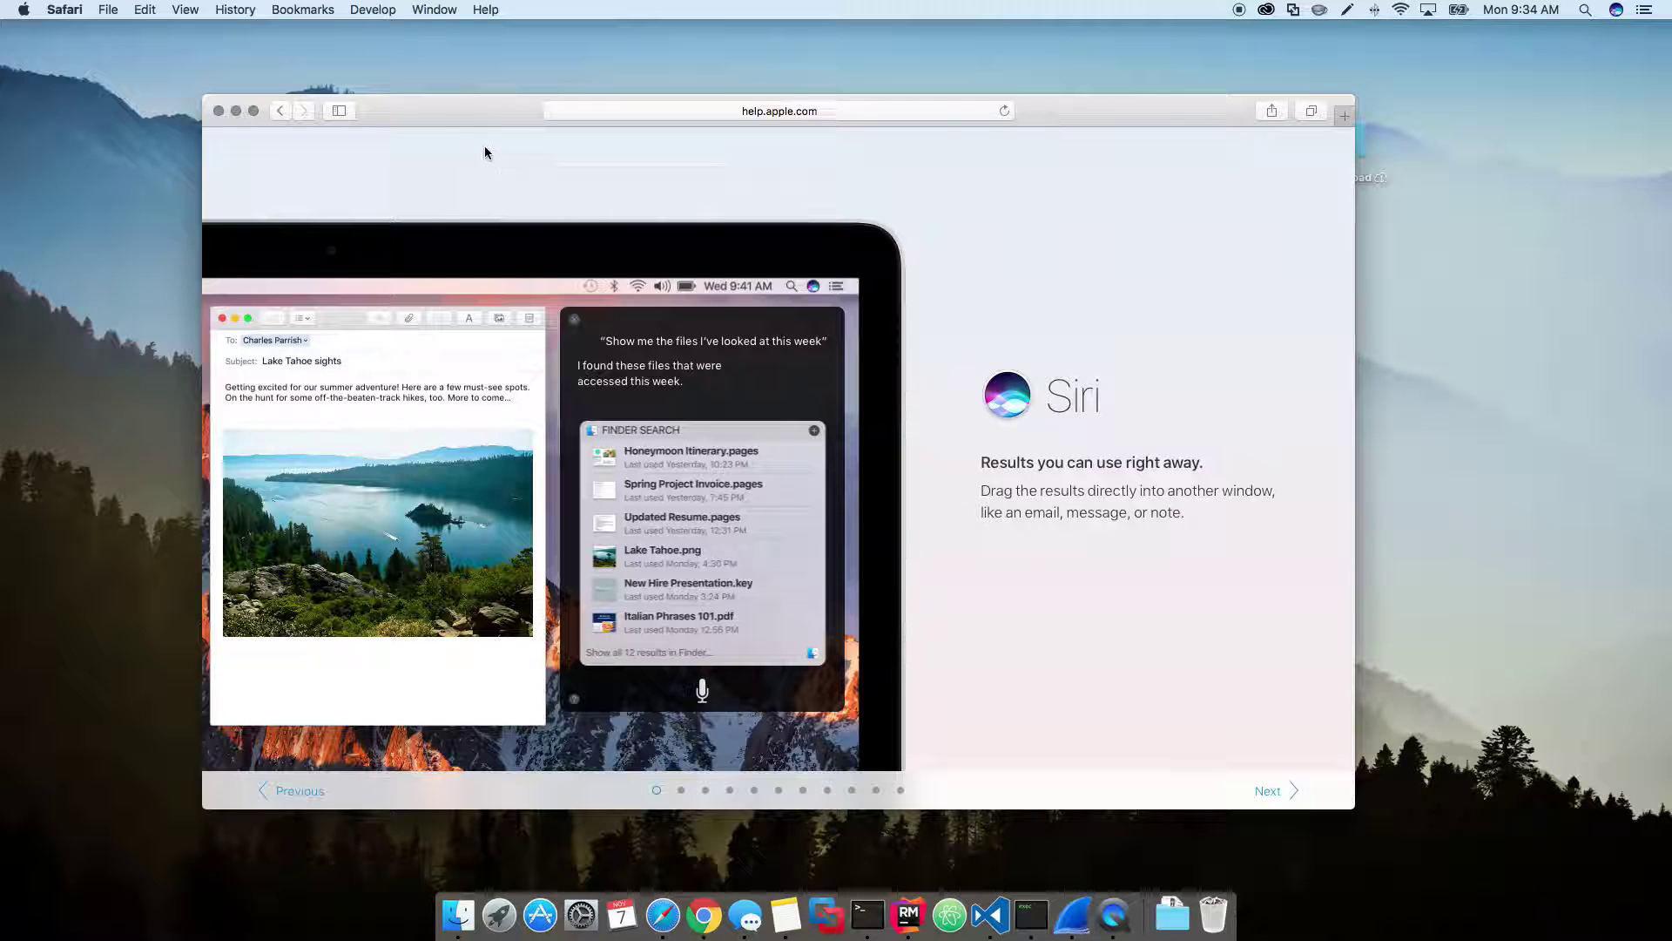
- Search the Mac with Spotlight for ".json" and show all the results in Finder
left_click(483, 107)
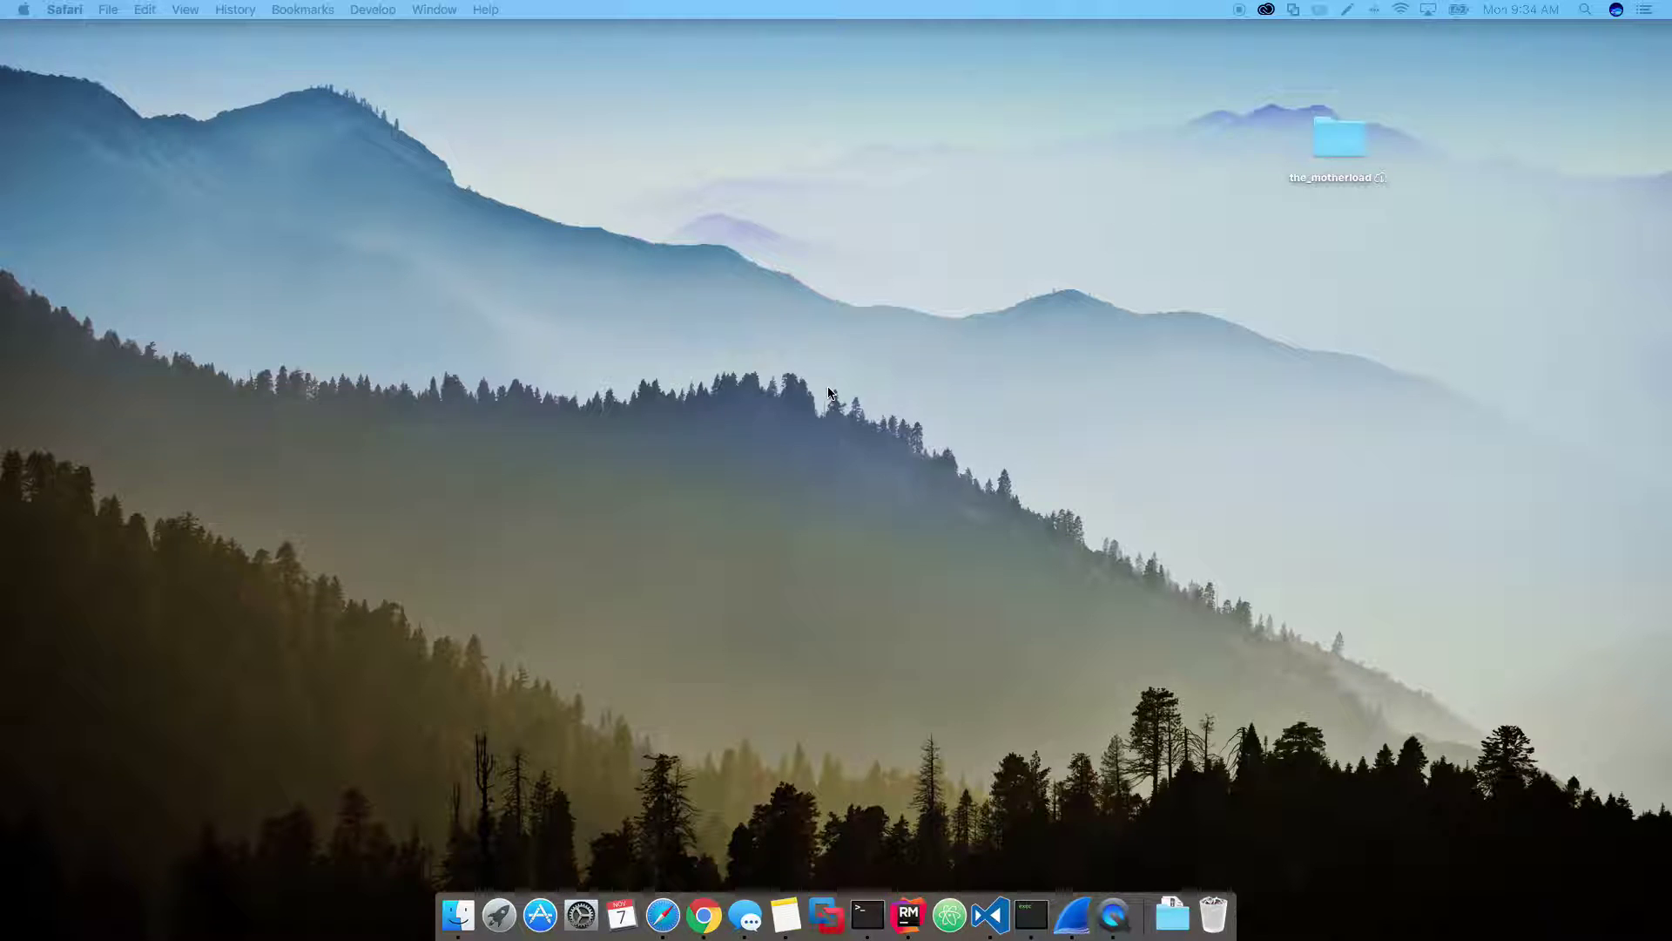
key("super+space")
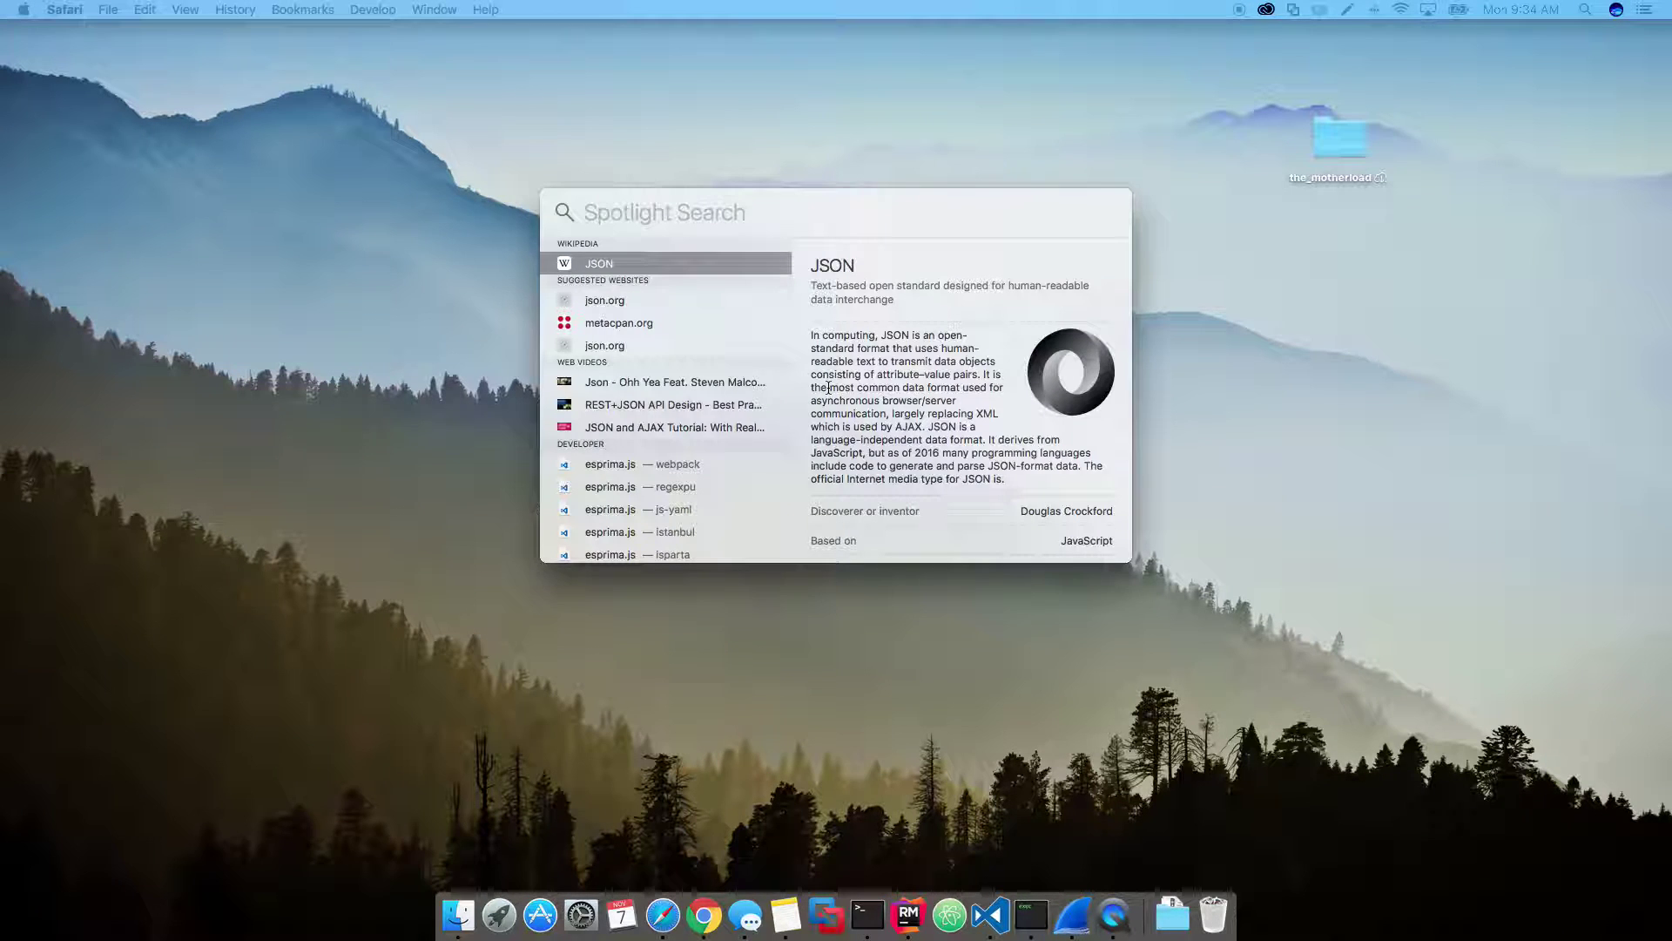
type("json")
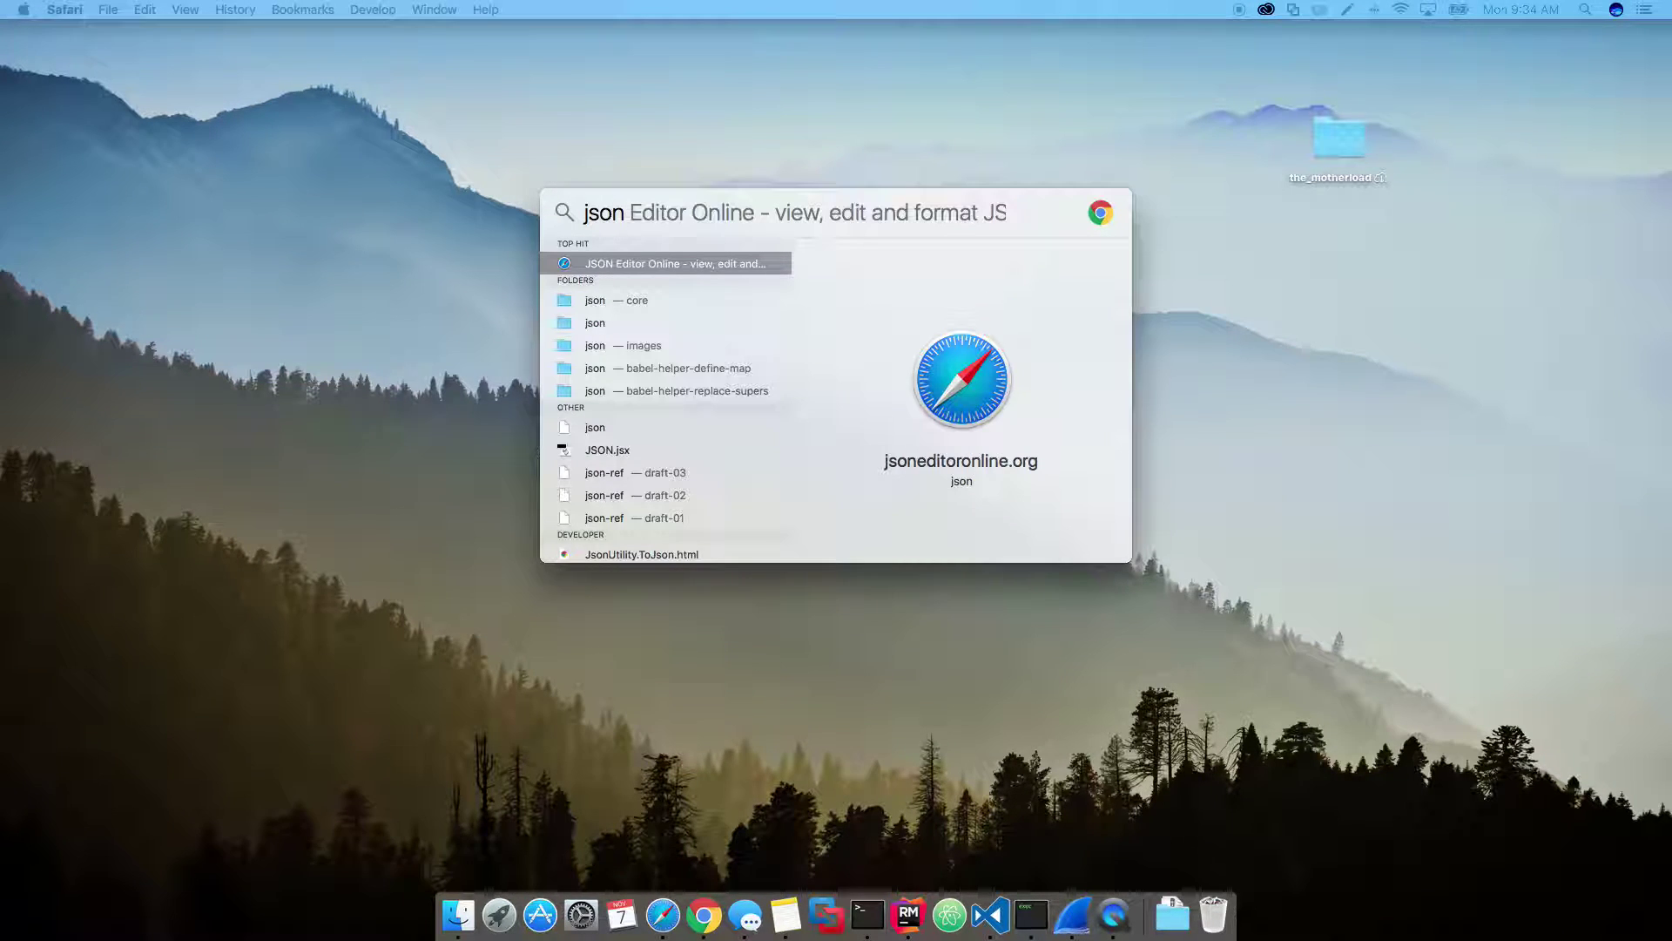
scroll(658, 322, "down", 5)
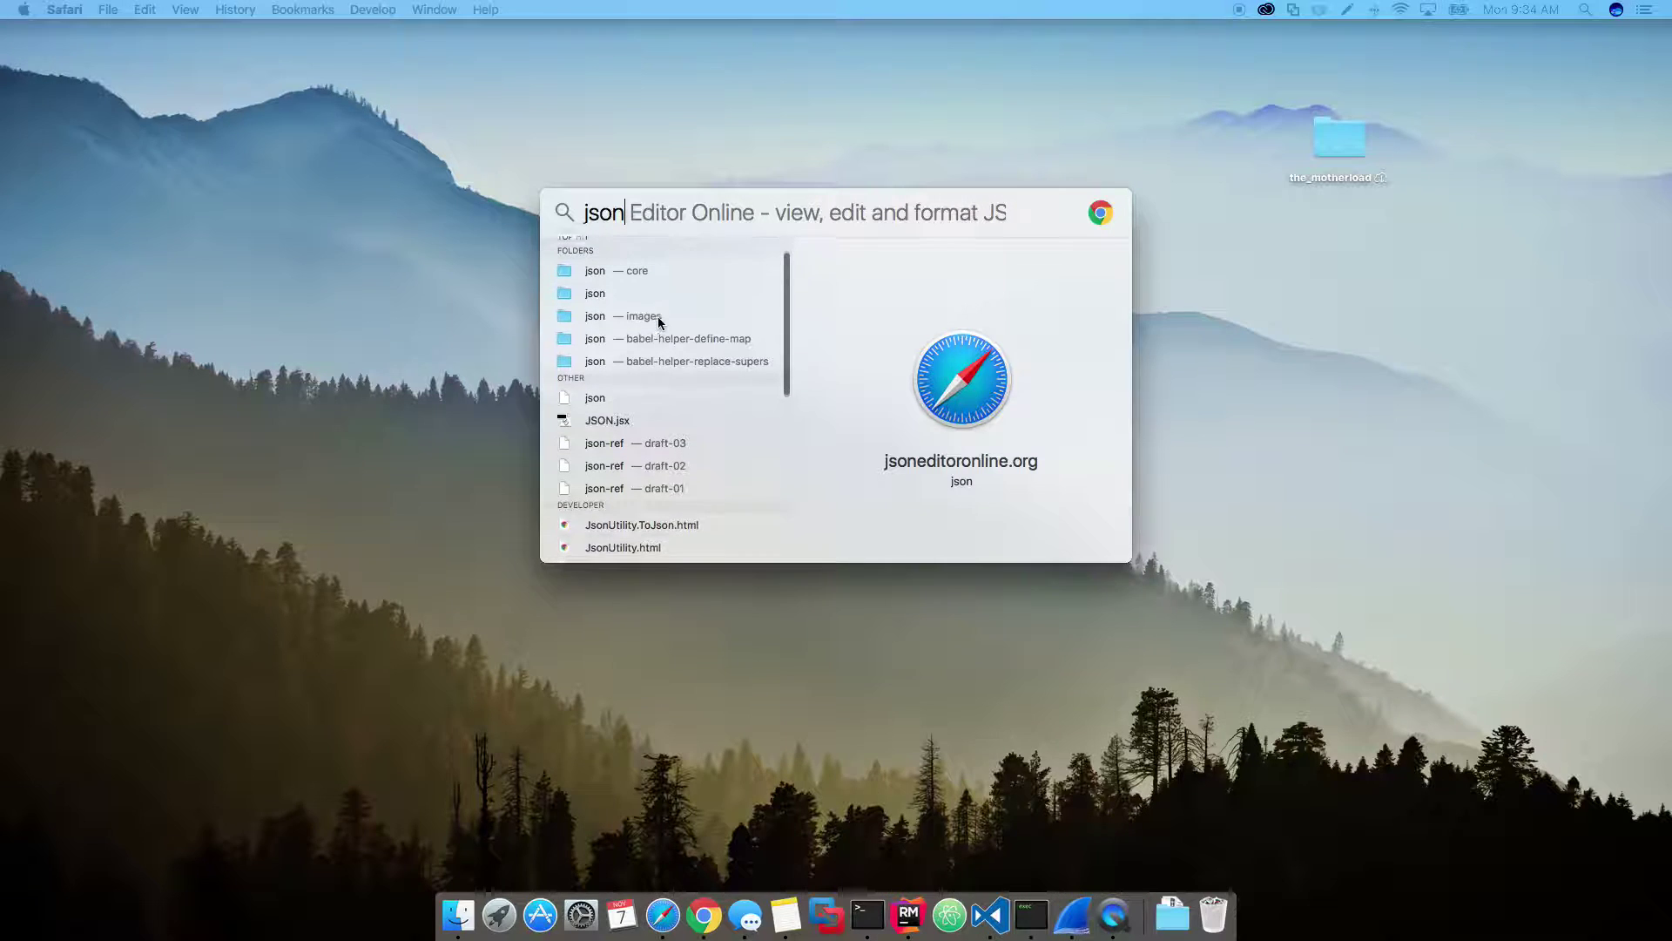
scroll(657, 322, "up", 5)
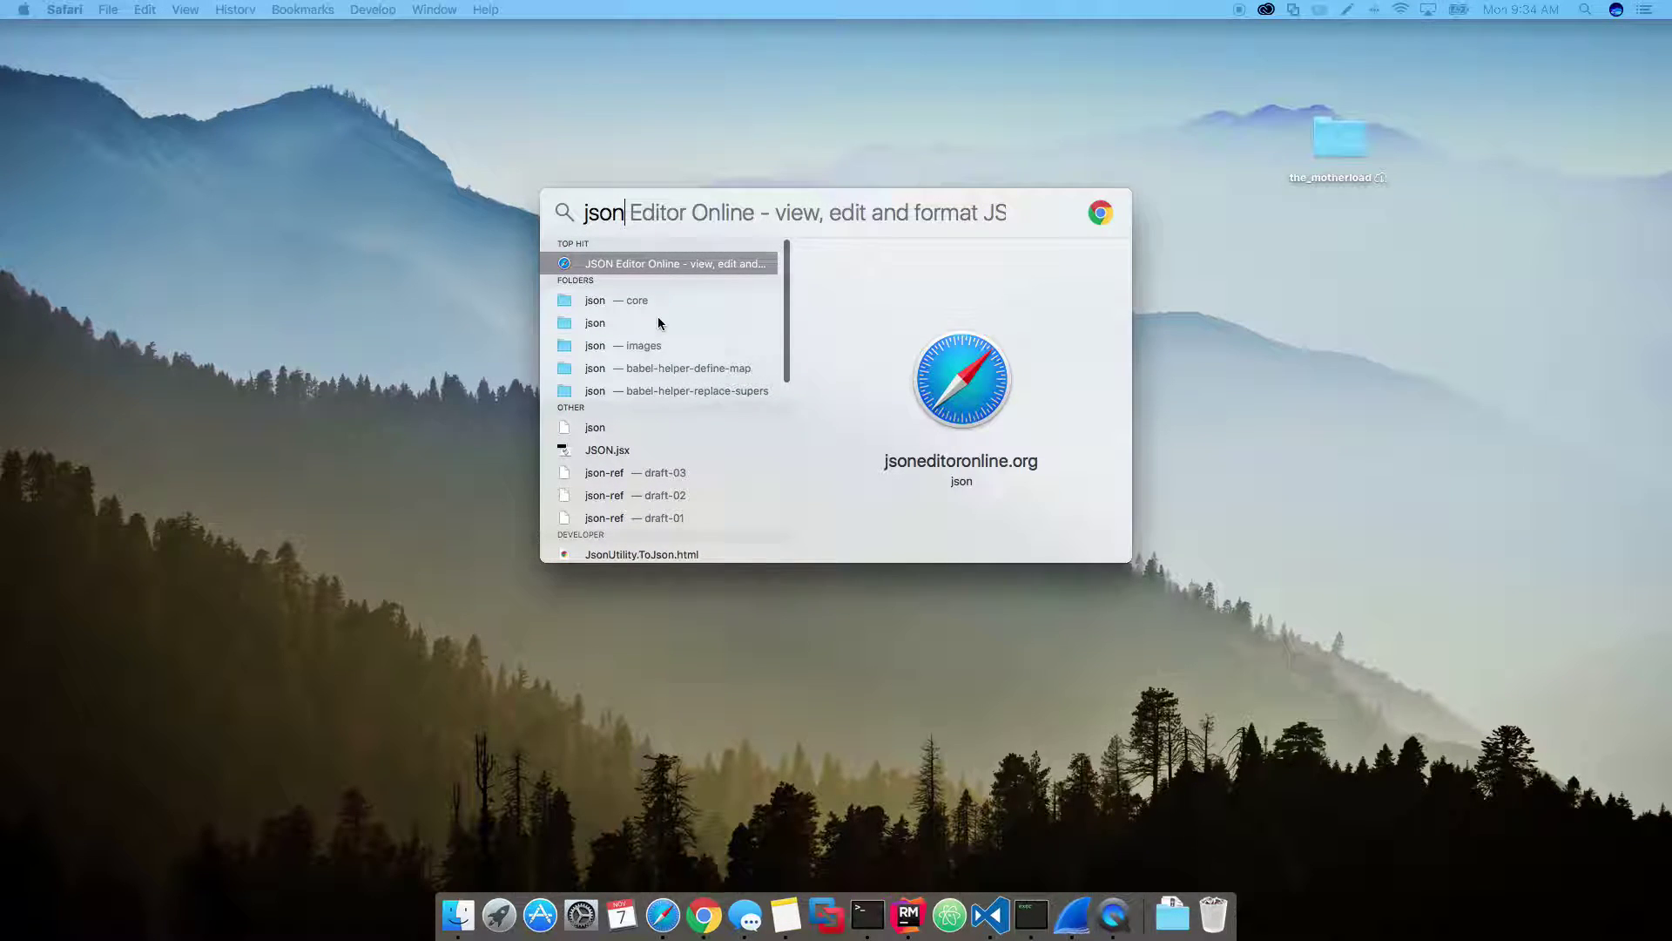
type(".")
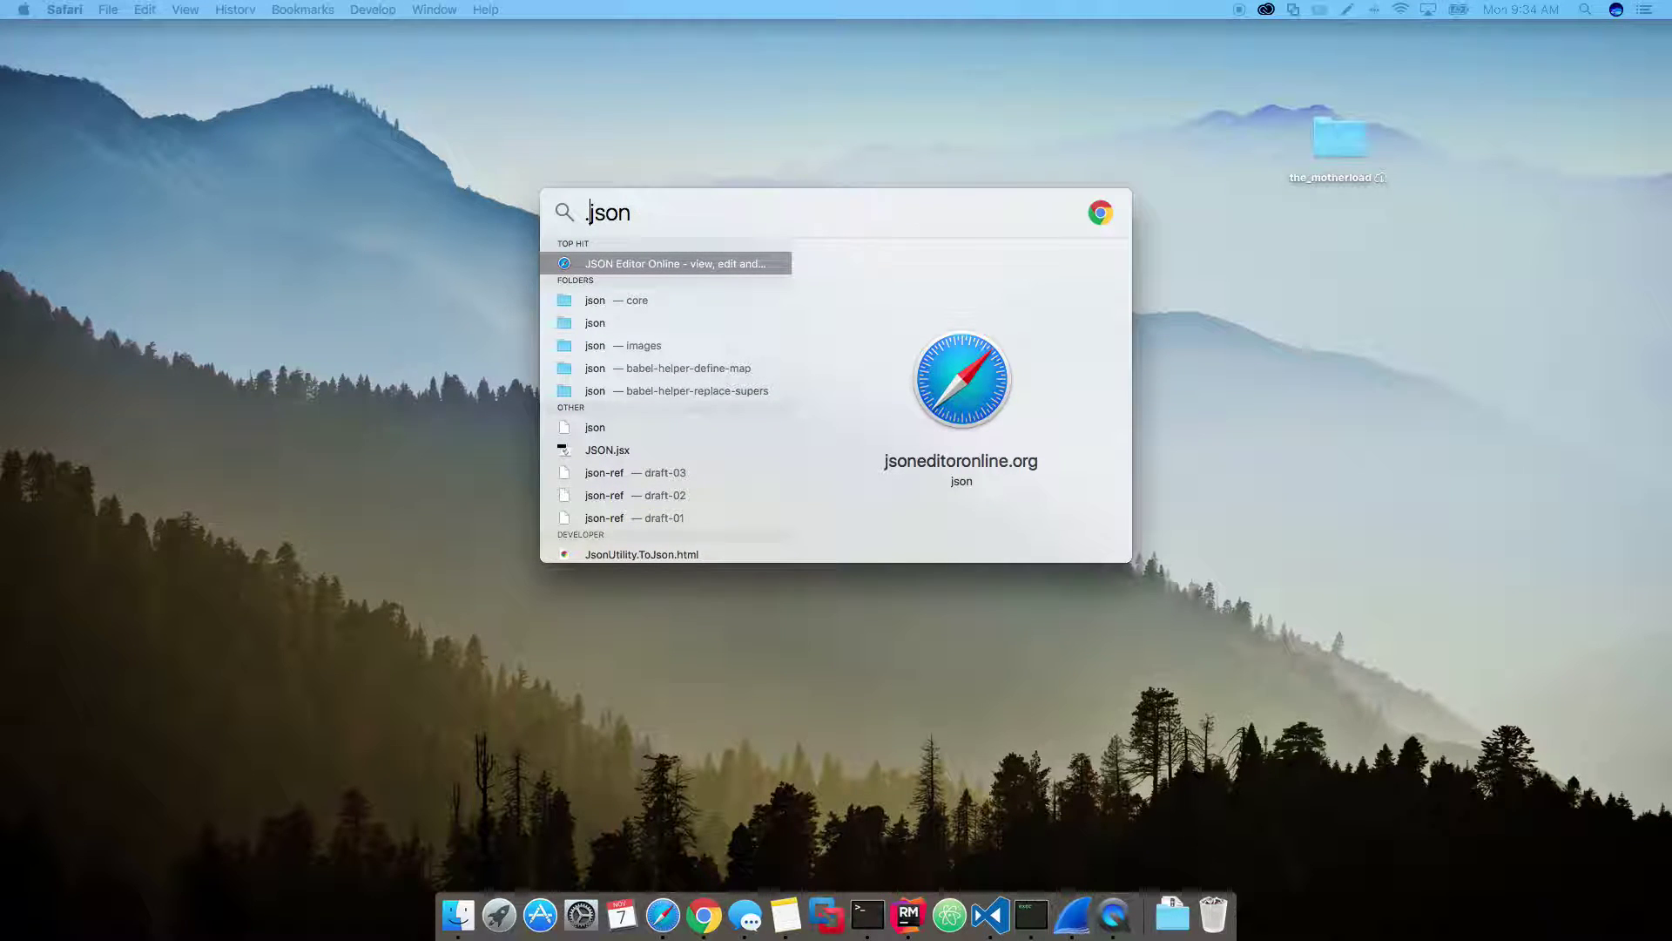
scroll(700, 365, "down", 2)
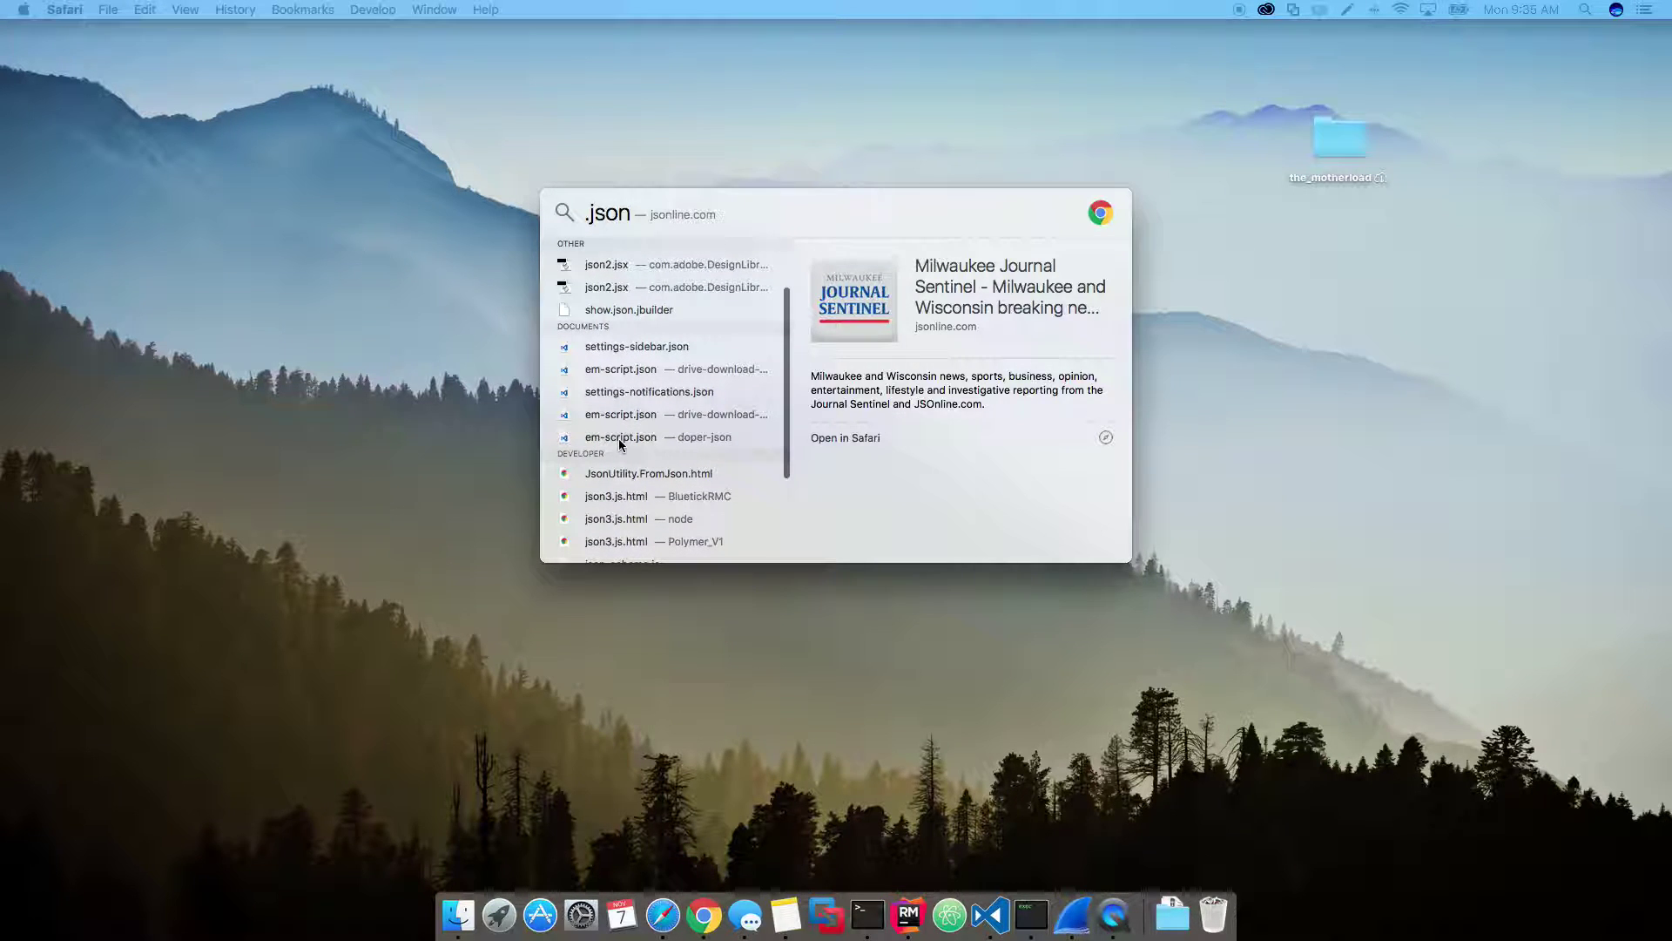
scroll(623, 418, "down", 4)
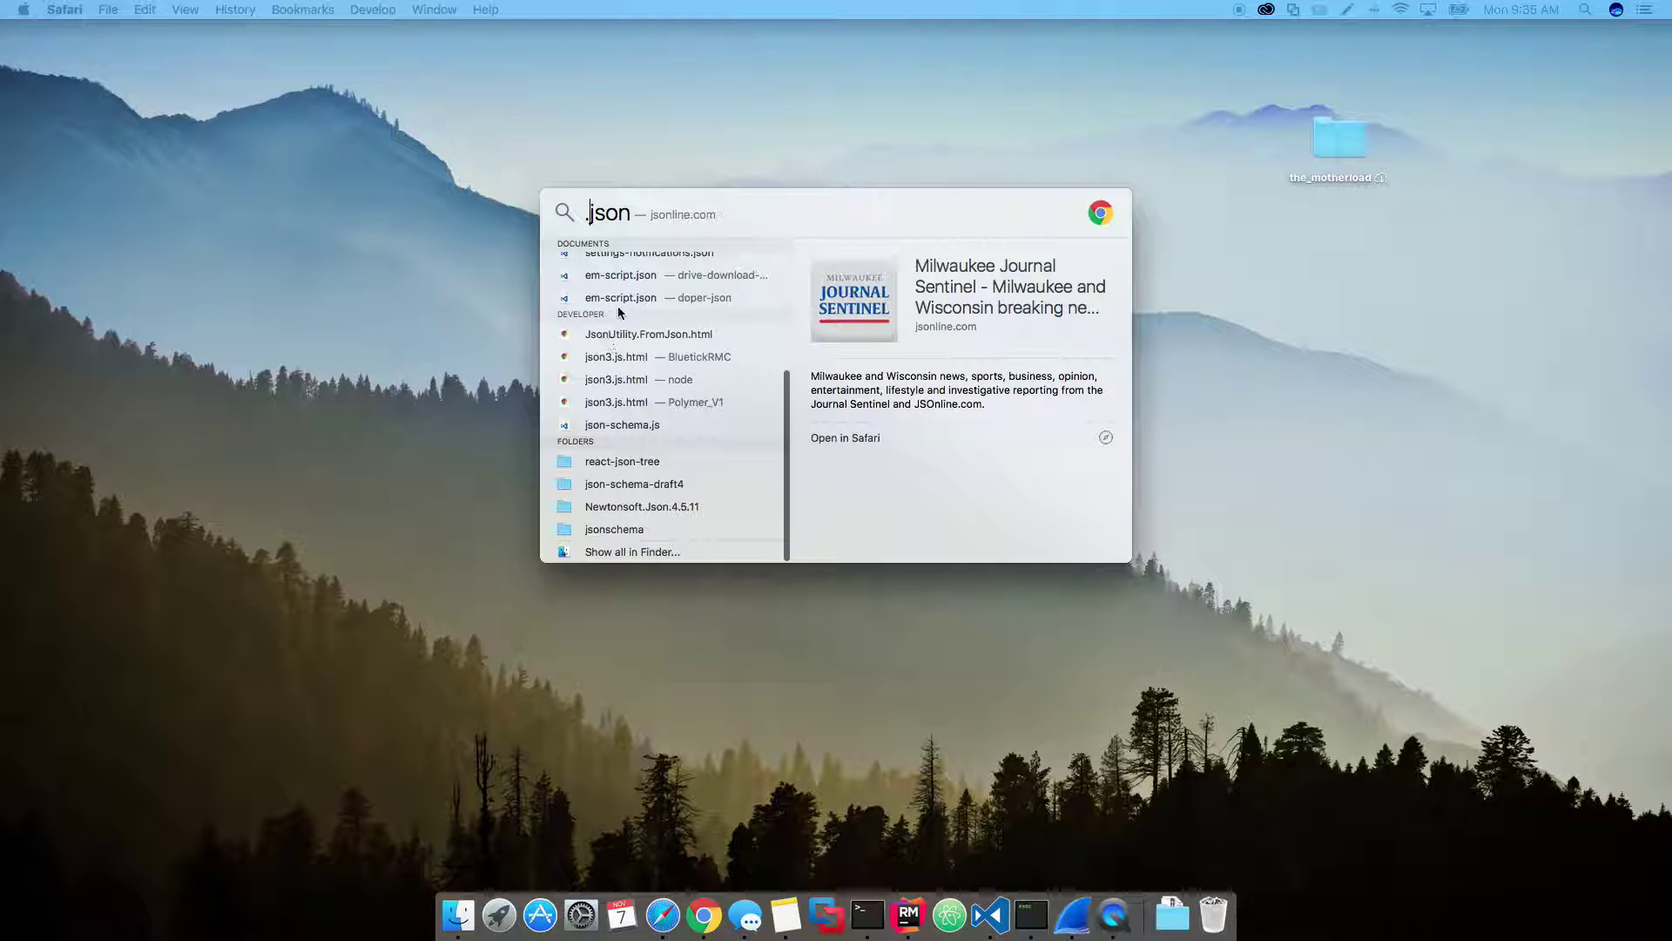
left_click(607, 554)
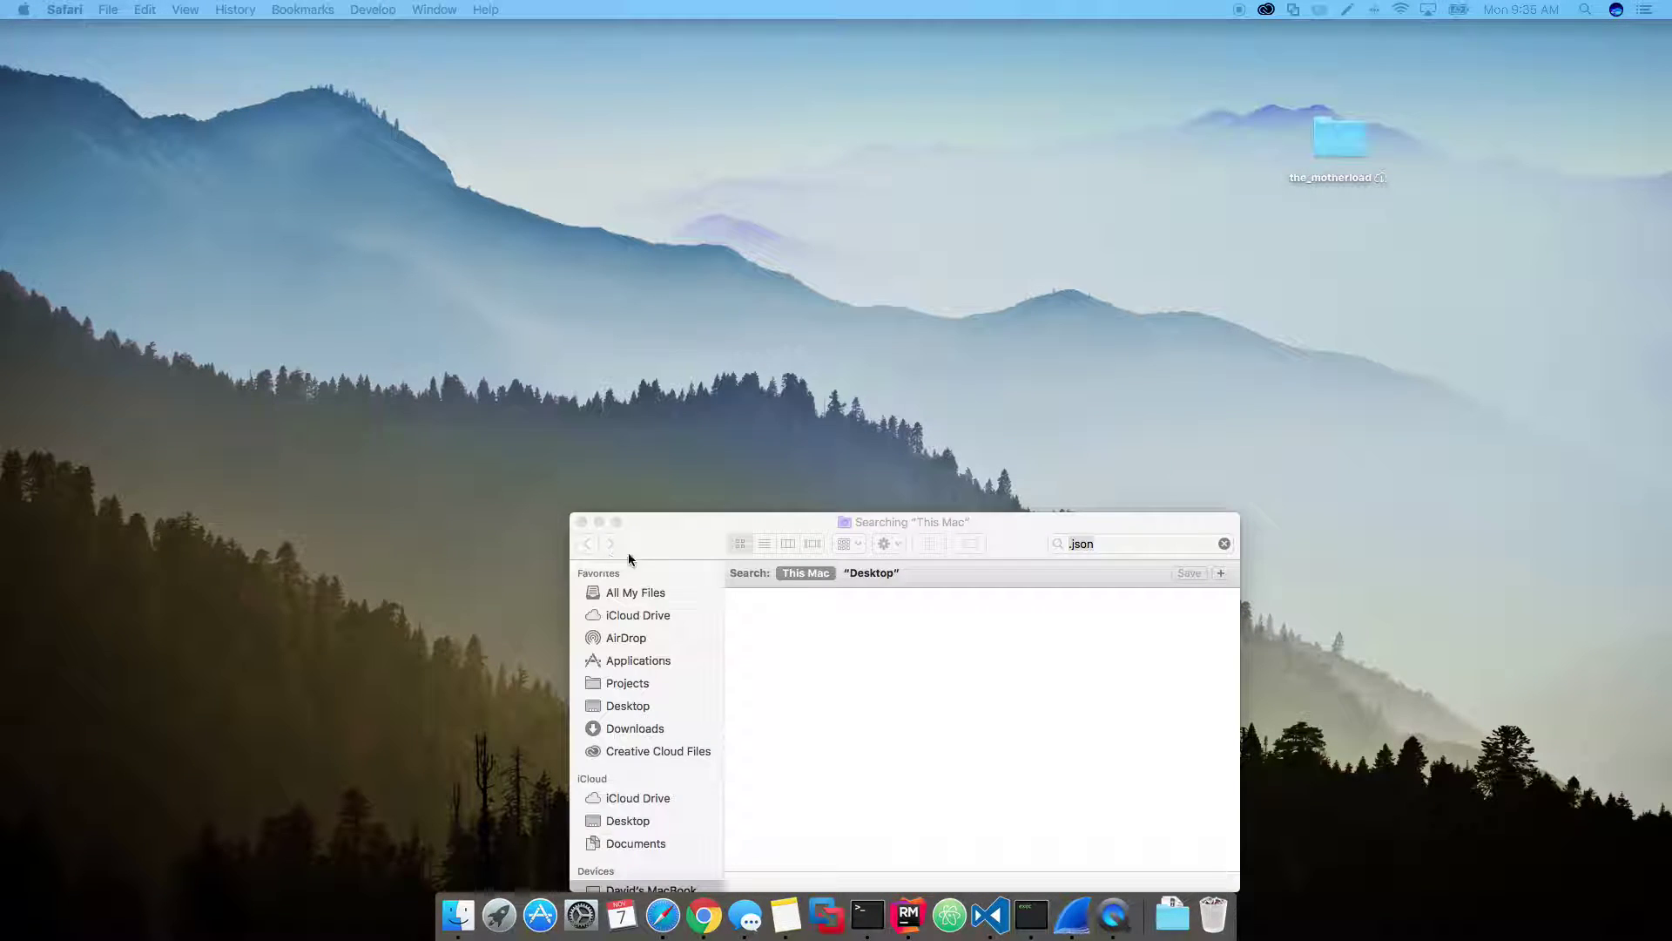
- Move the Finder search window higher on the desktop, check the Projects folder, return to the search and close the window
left_click_drag(679, 529, 540, 227)
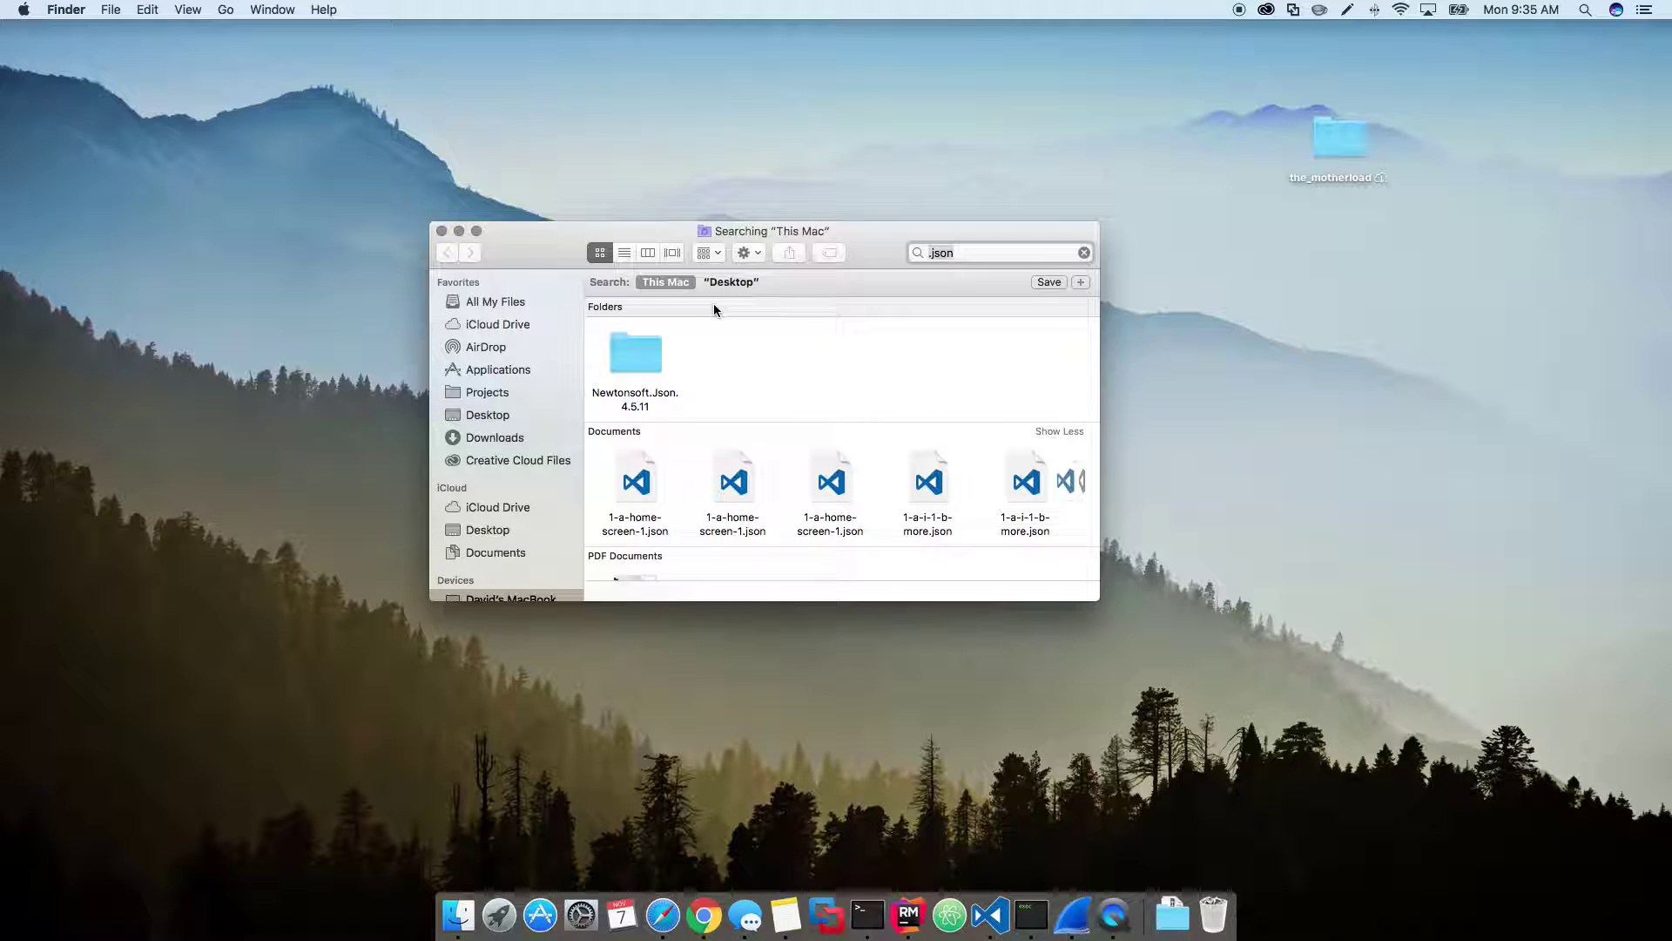
left_click(507, 396)
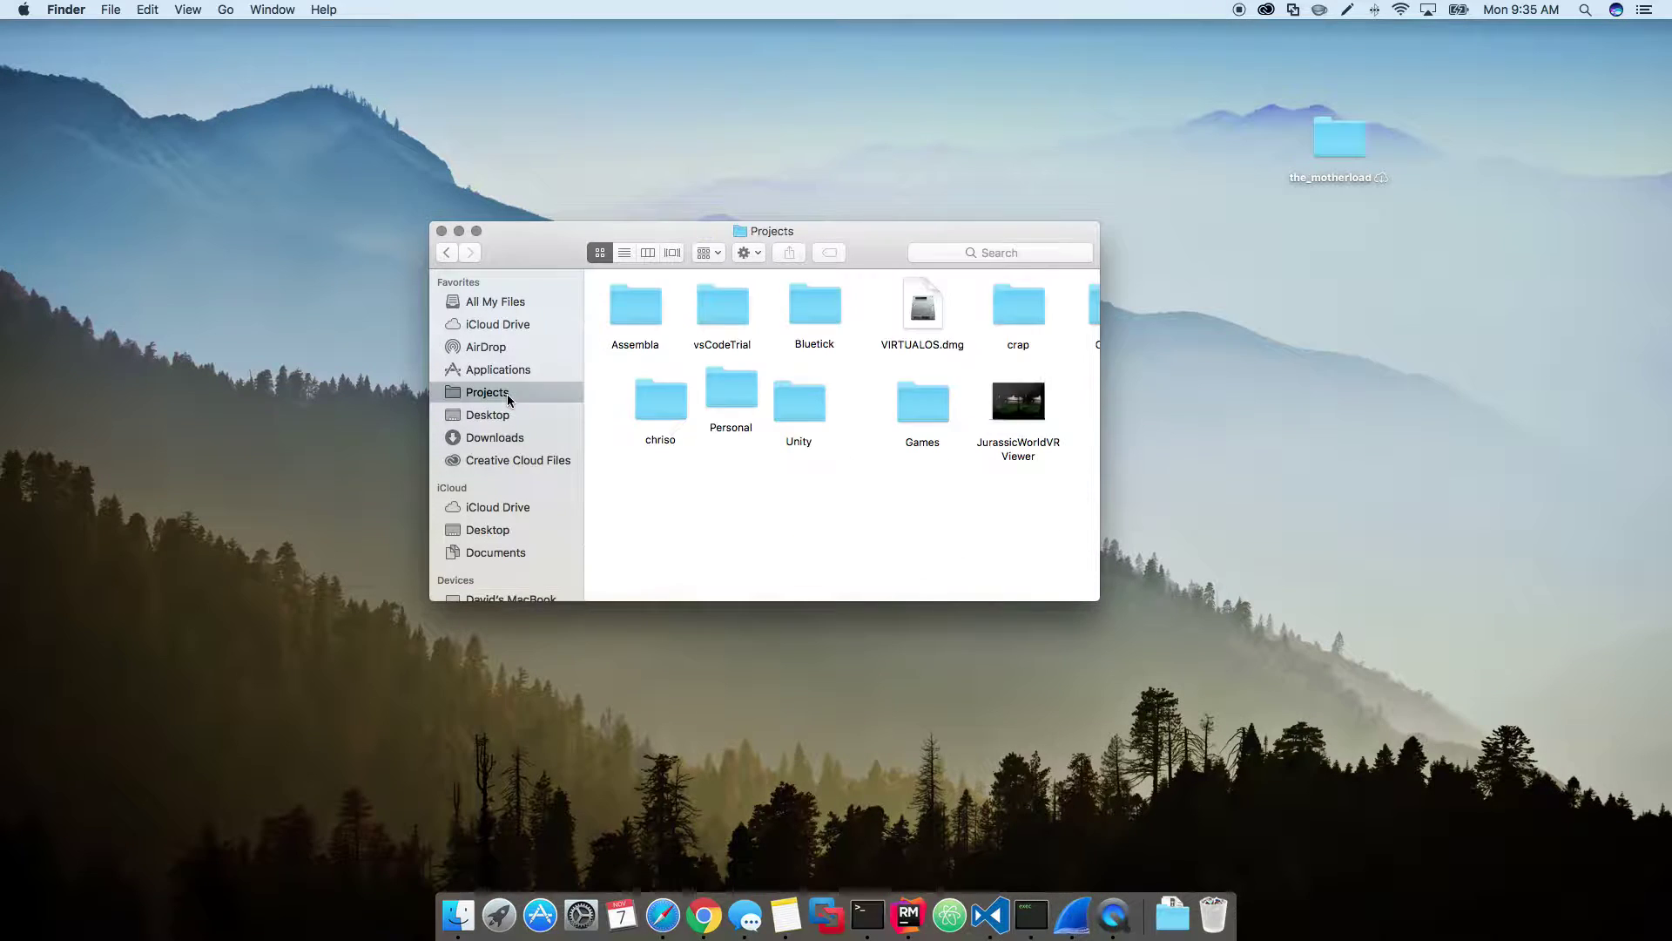
left_click(445, 254)
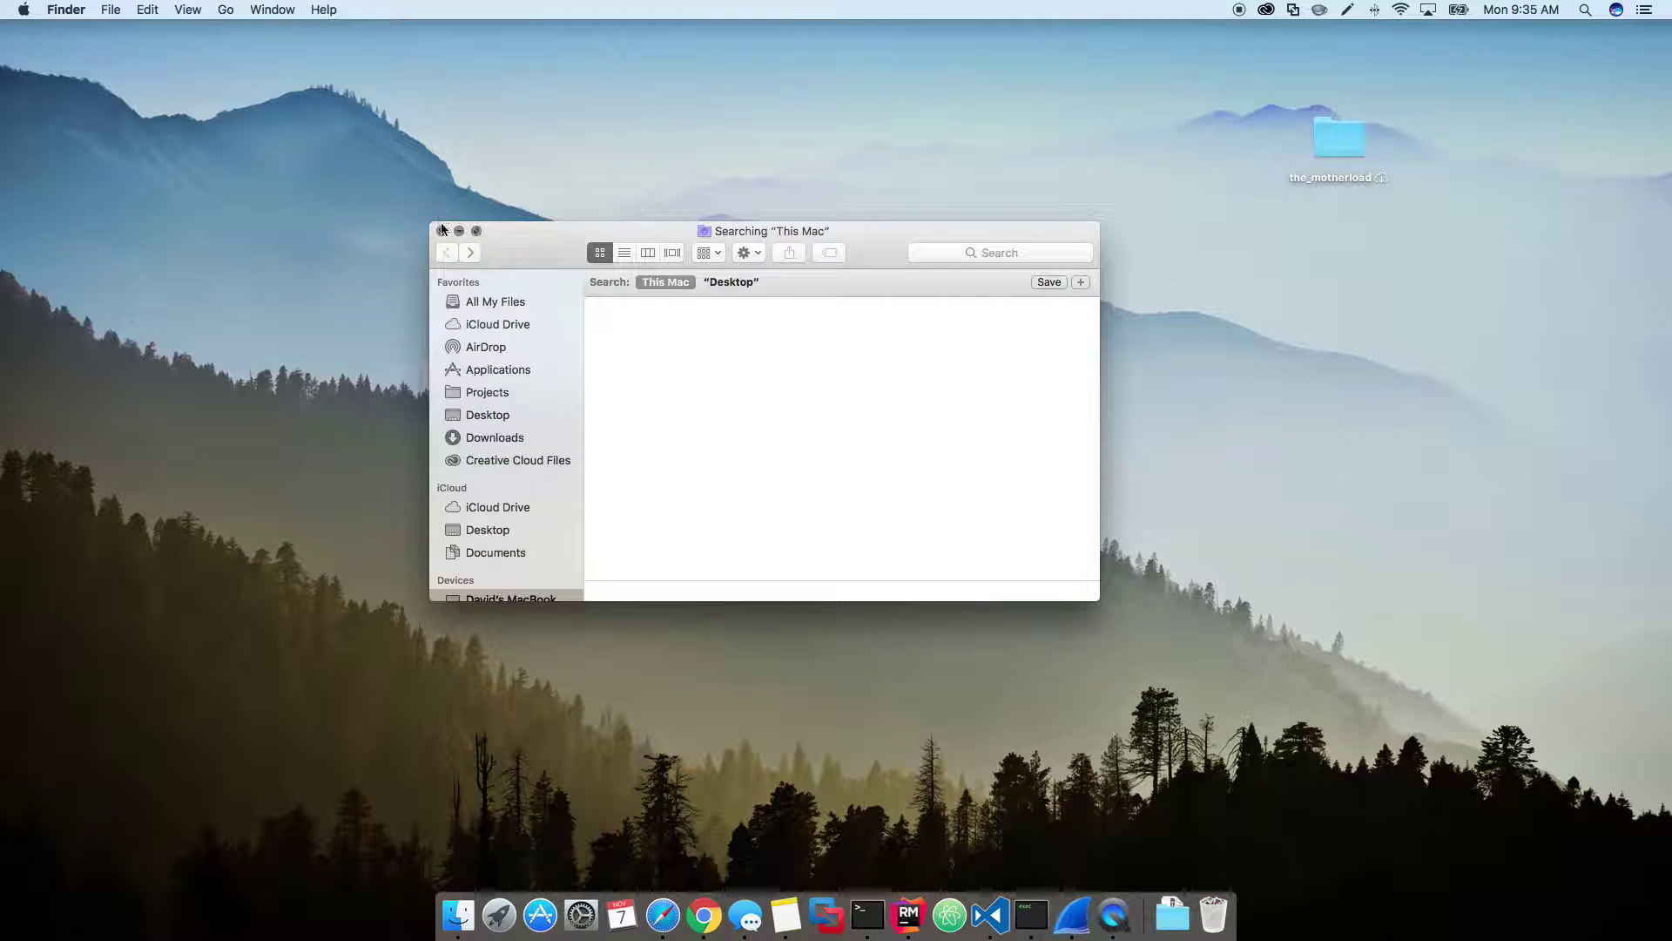
left_click(441, 231)
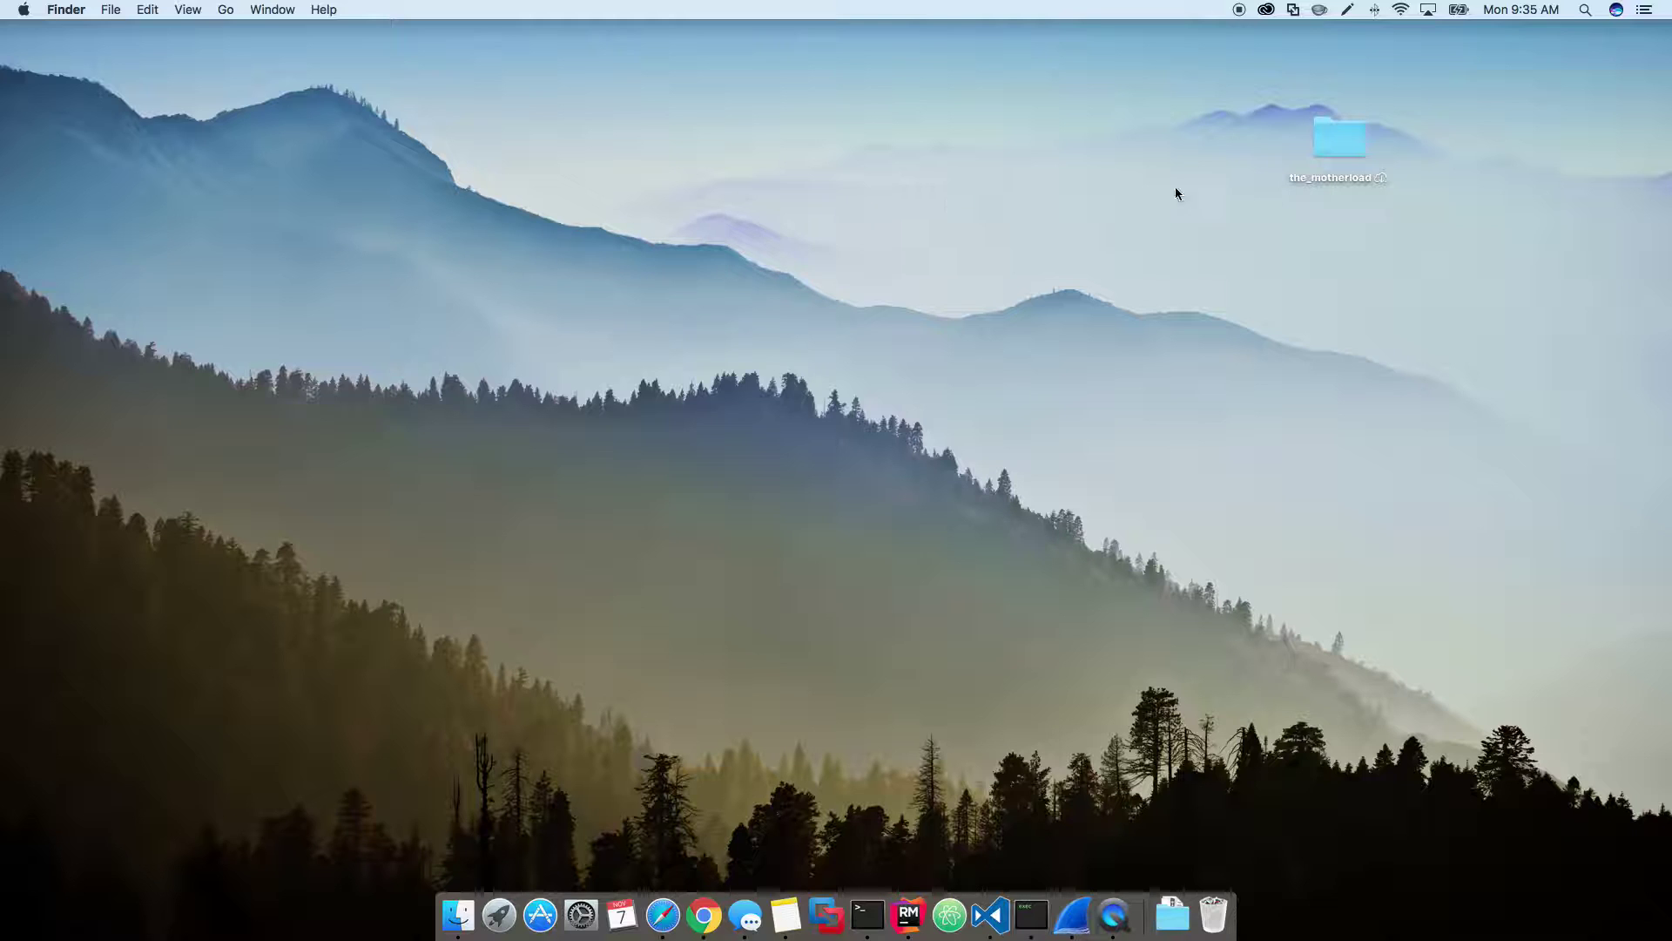
- Ask Siri by voice for the files worked on last week that end in JSON, rephrasing the request several times
left_click(1618, 12)
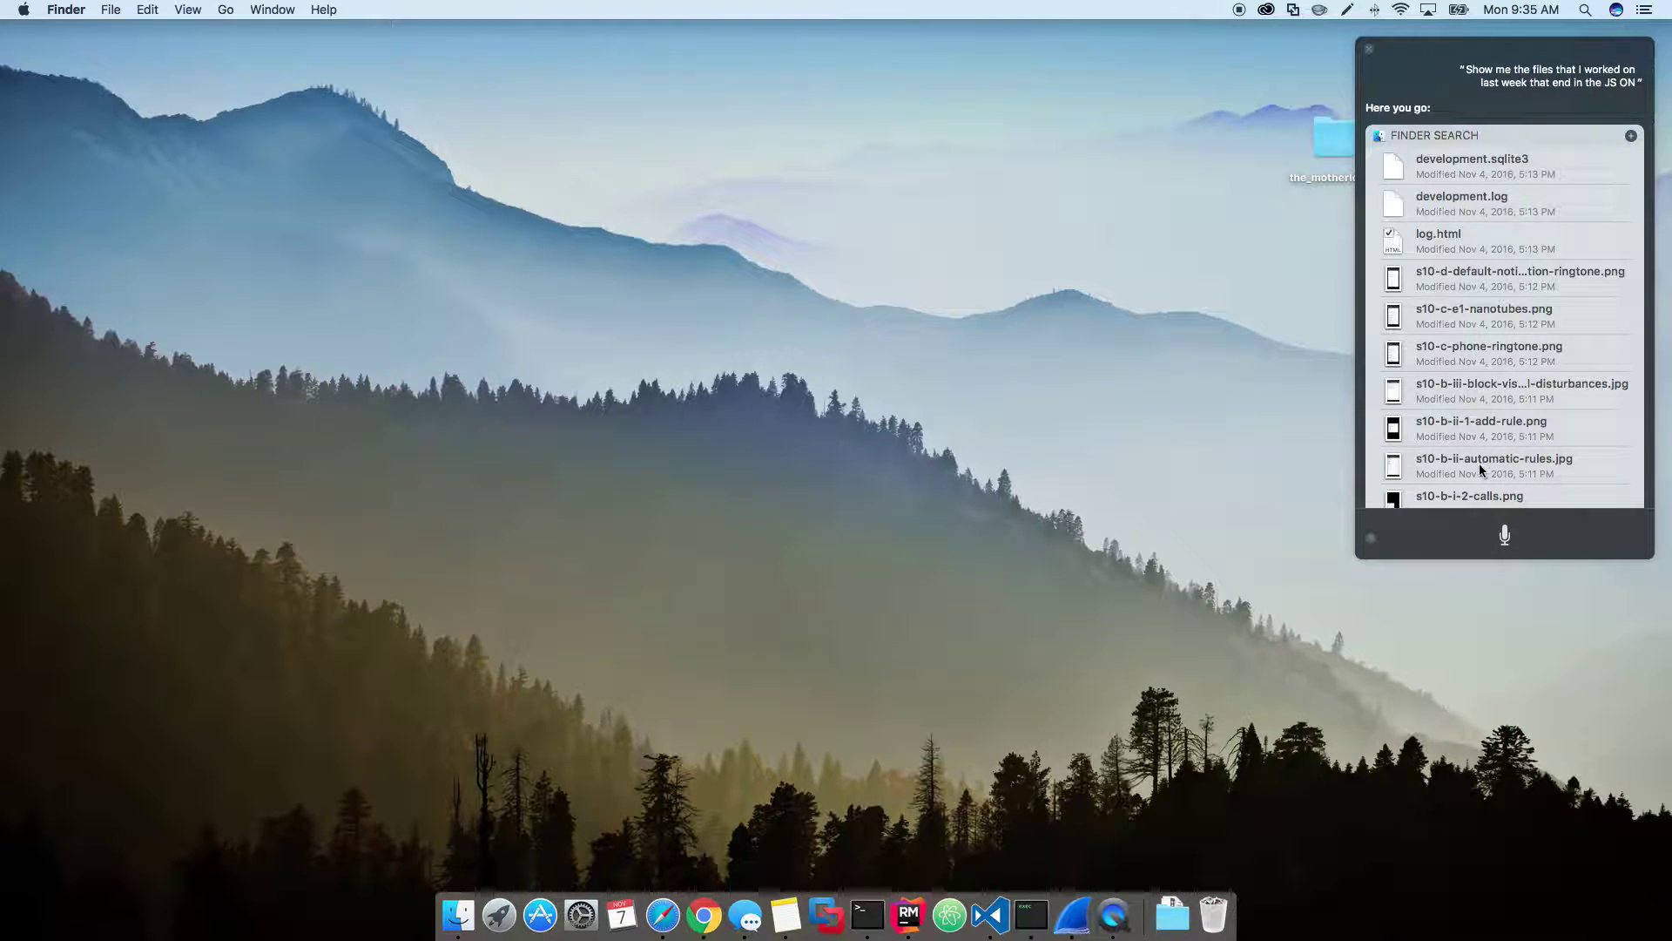
left_click(1505, 536)
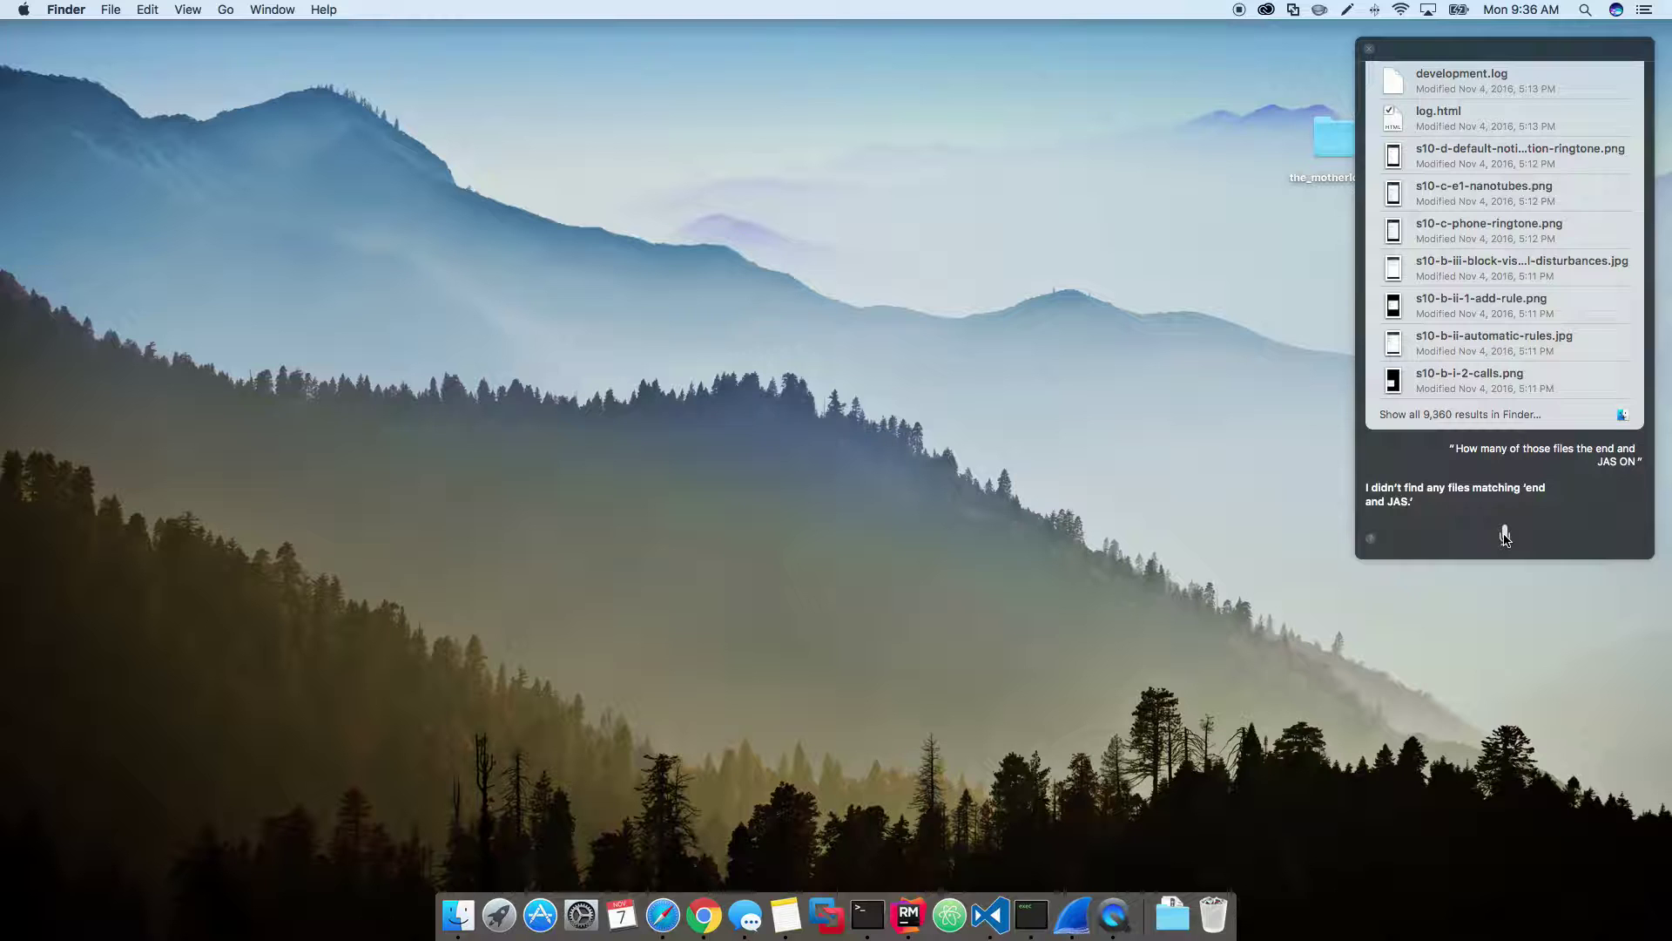
left_click(1504, 537)
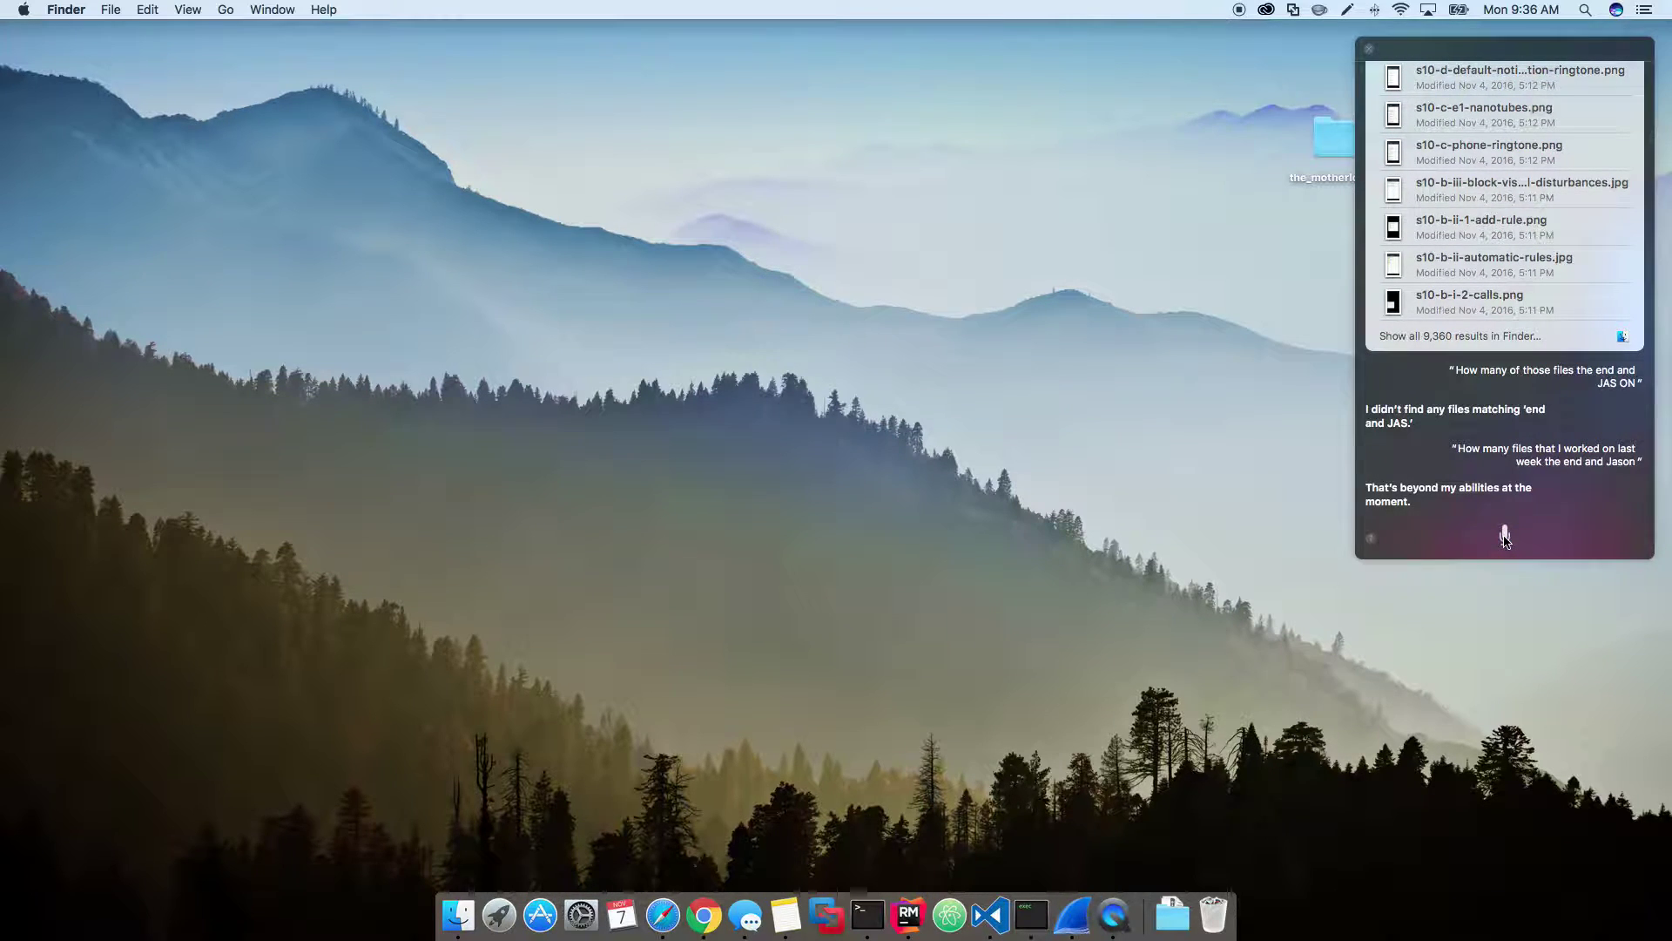
left_click(1505, 535)
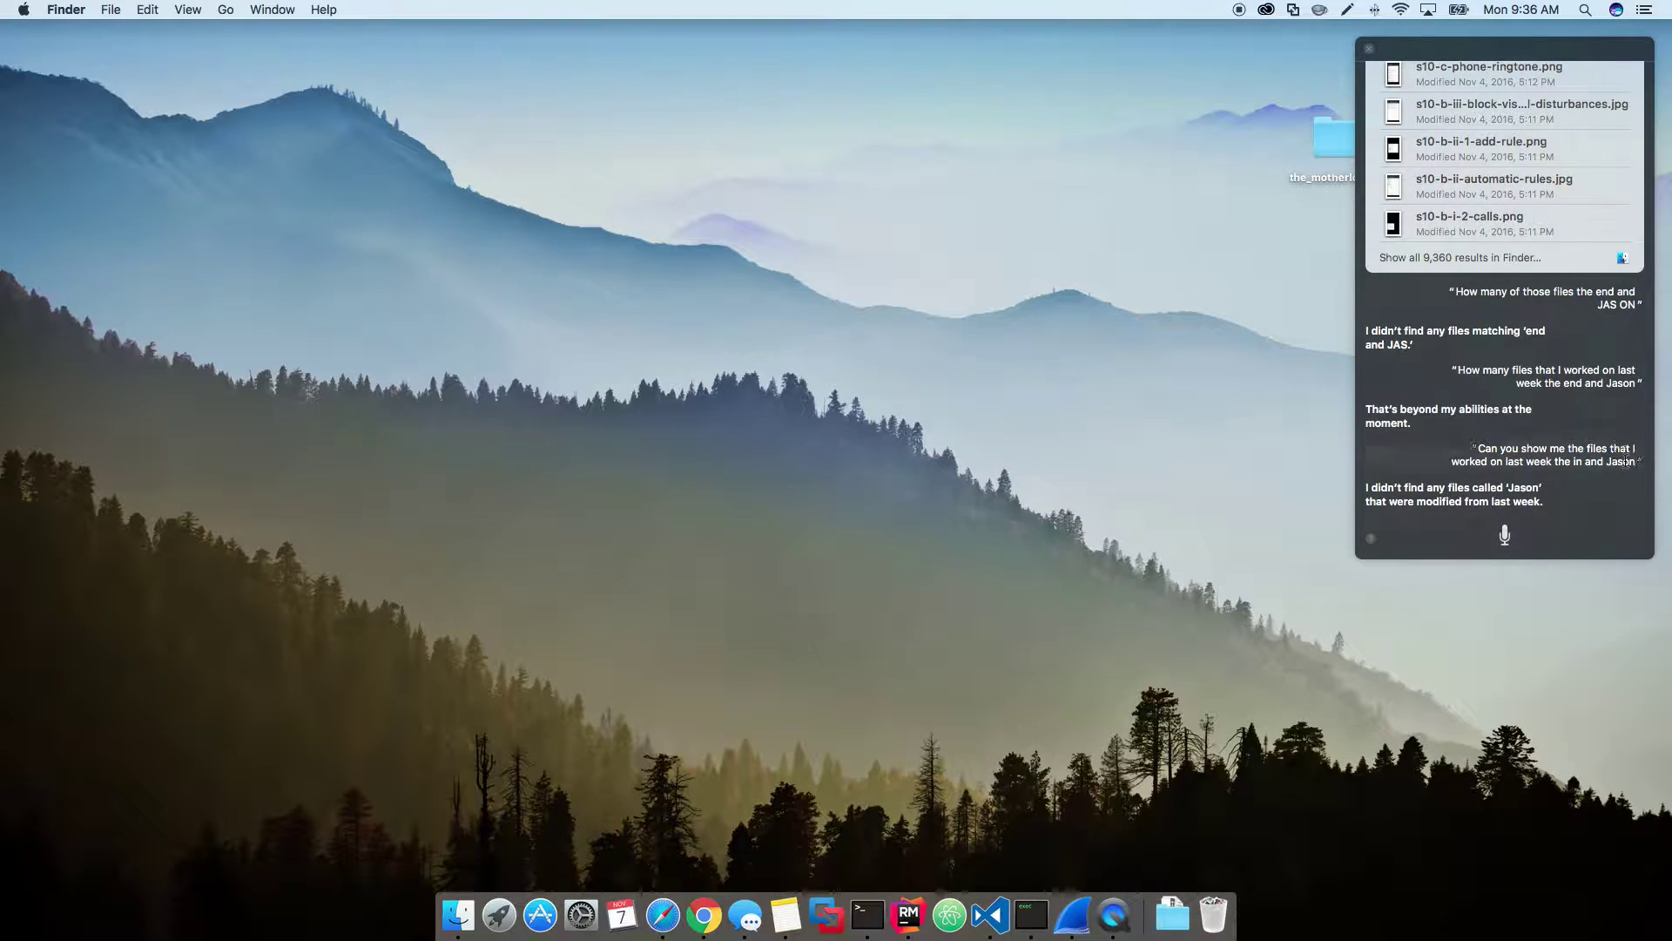
- Correct "Jason" to "JSON" in the latest Siri request and resubmit it
key("BackSpace")
key("BackSpace")
key("BackSpace")
key("BackSpace")
type("SON")
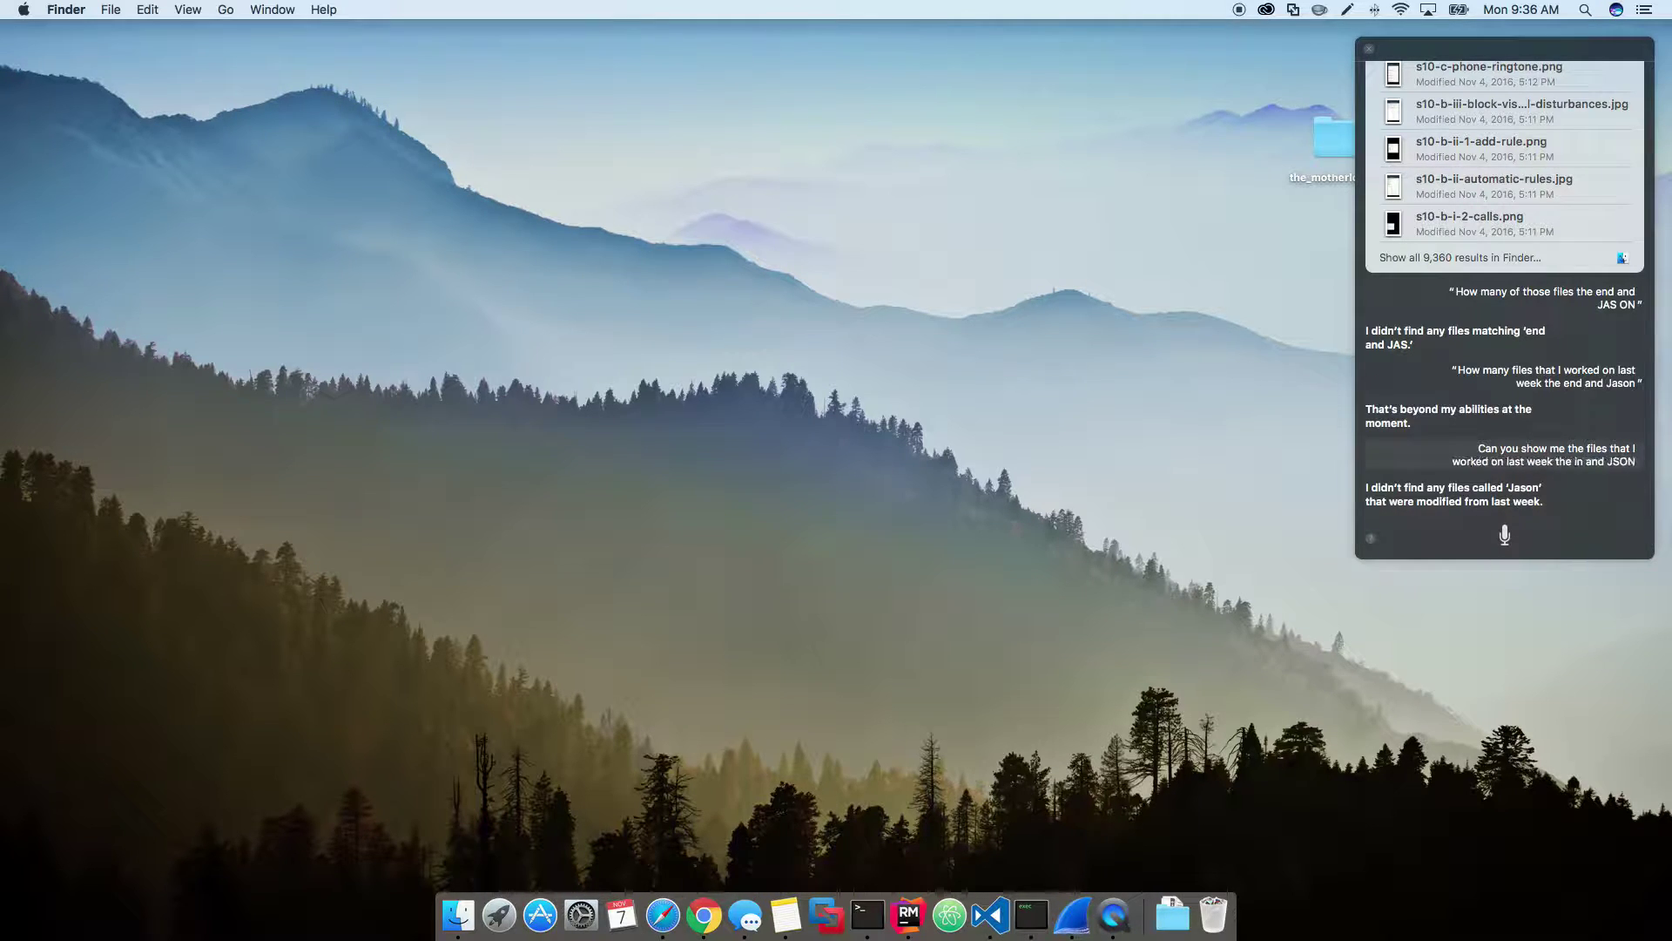
key("Return")
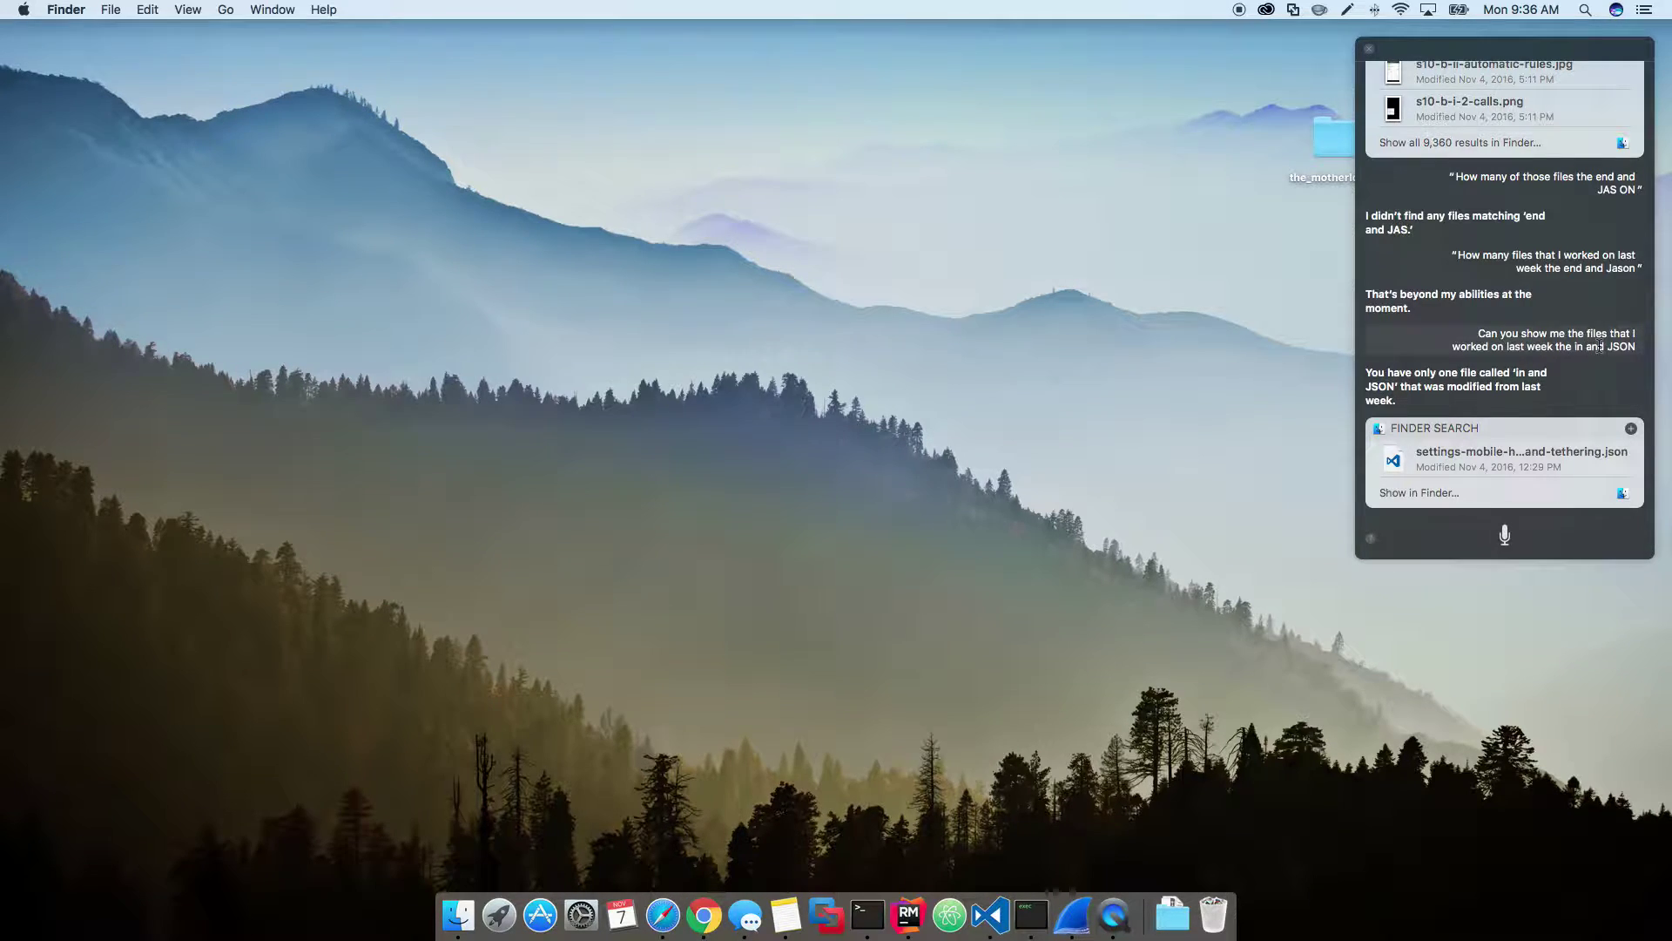
- Reword the Siri request to "Can you show me the files that I worked on last week that end in JSON" and resubmit it
key("BackSpace")
key("BackSpace")
key("BackSpace")
key("BackSpace")
key("BackSpace")
key("BackSpace")
key("BackSpace")
key("BackSpace")
key("BackSpace")
key("BackSpace")
key("BackSpace")
type("that end in")
key("Return")
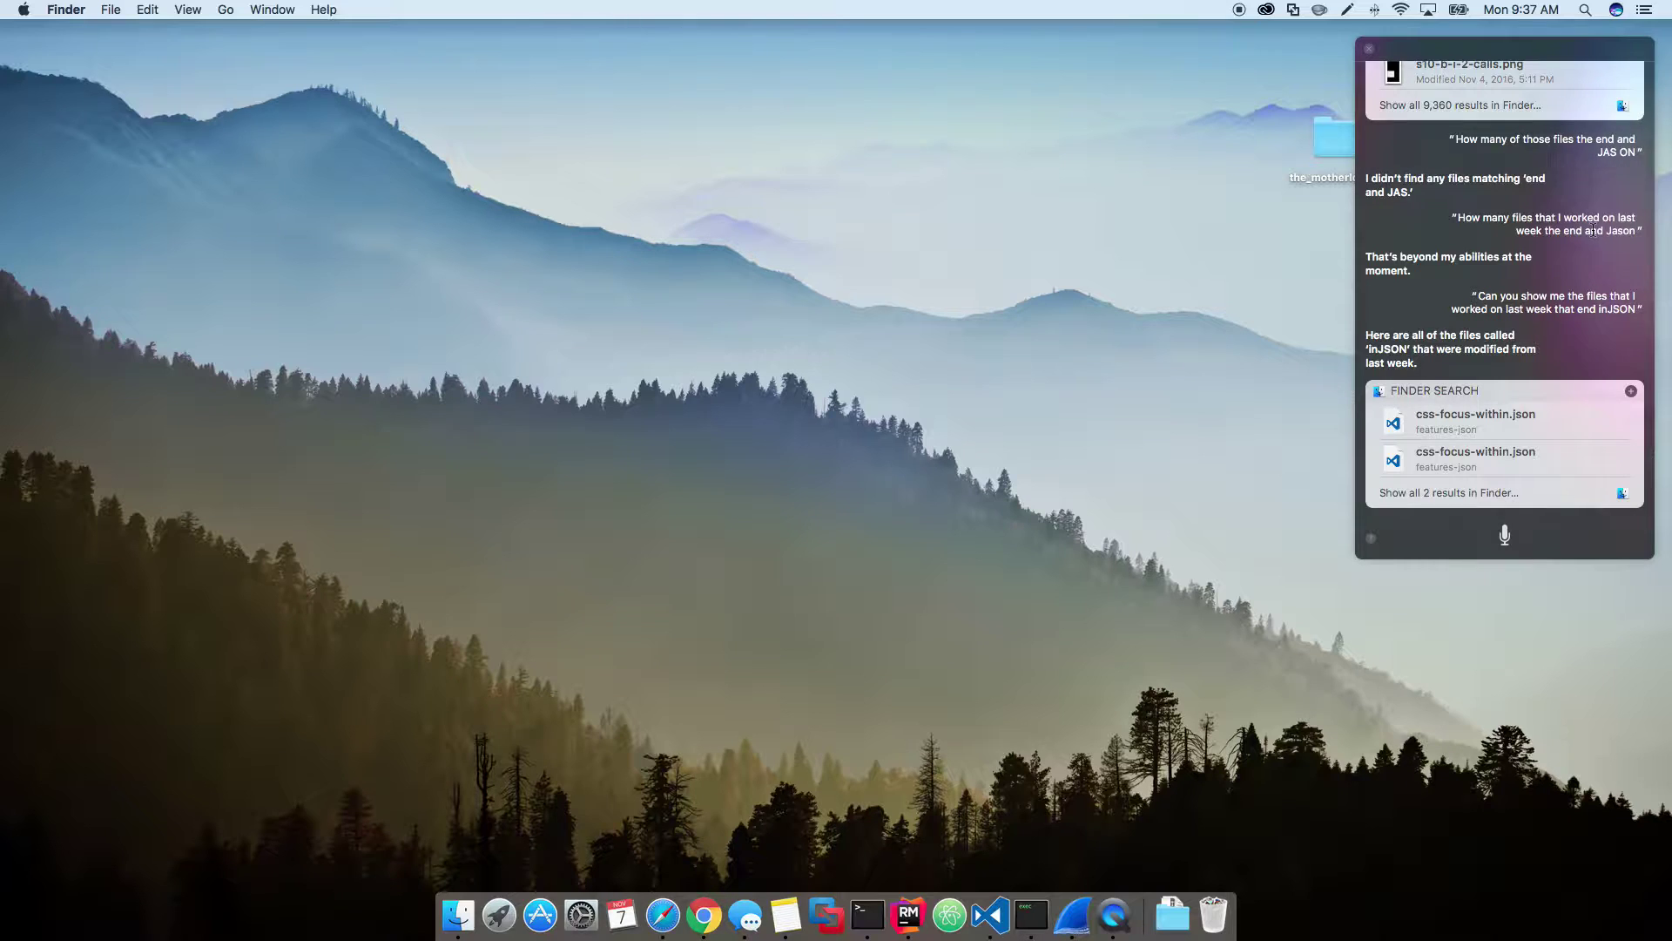
left_click(1610, 311)
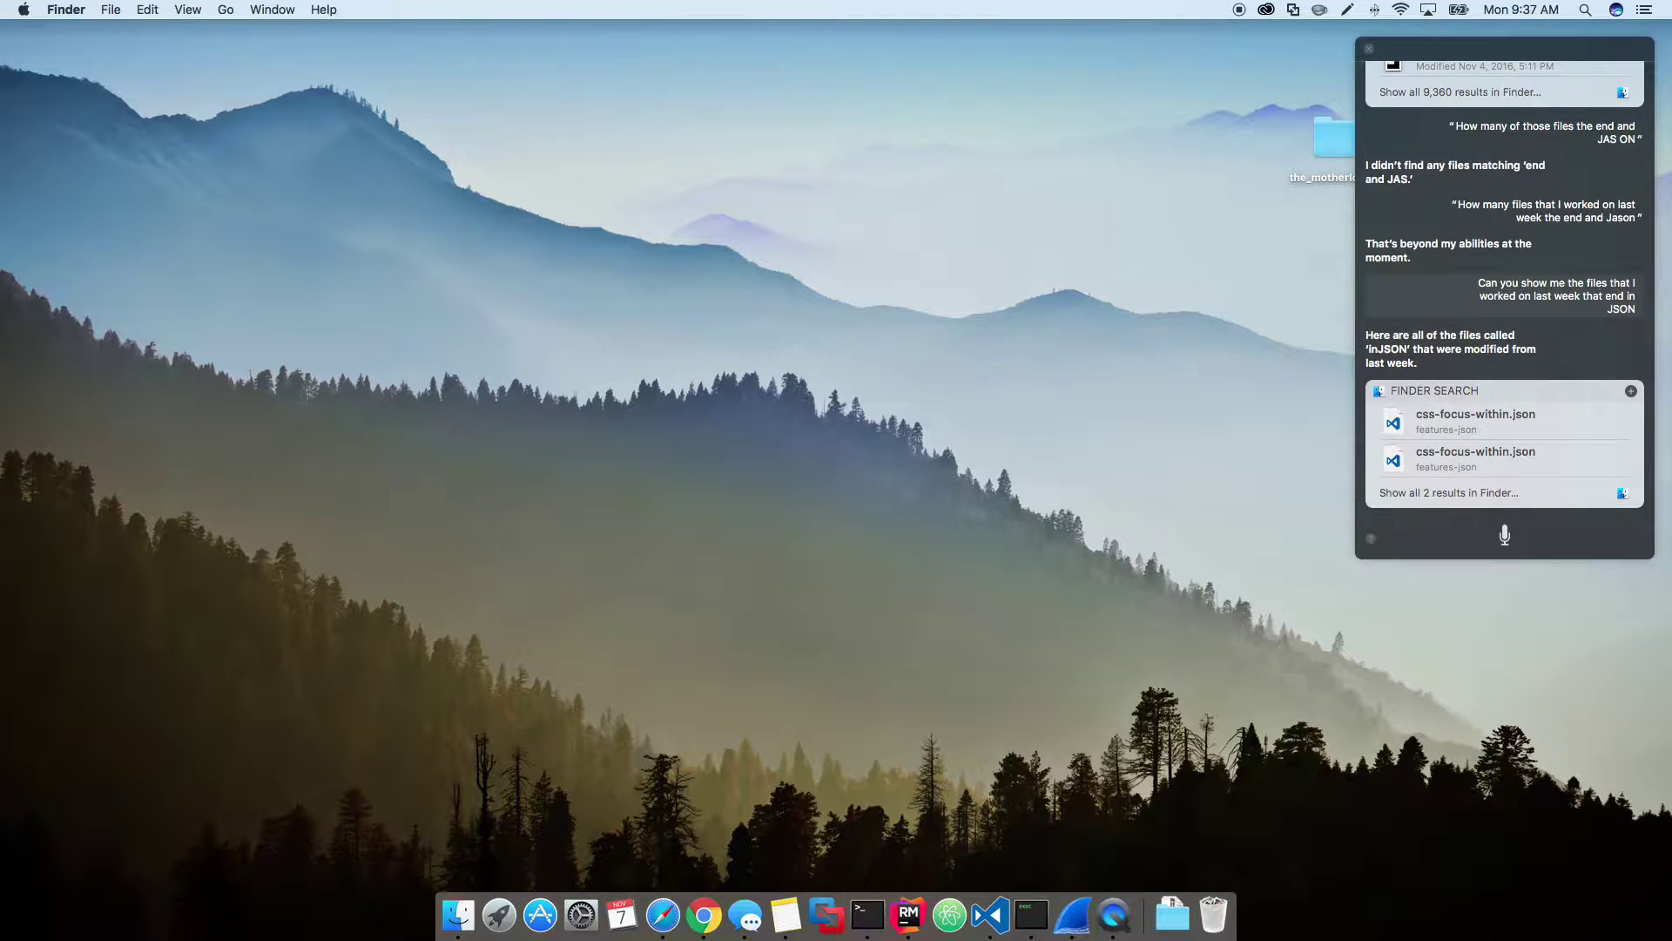
key("Return")
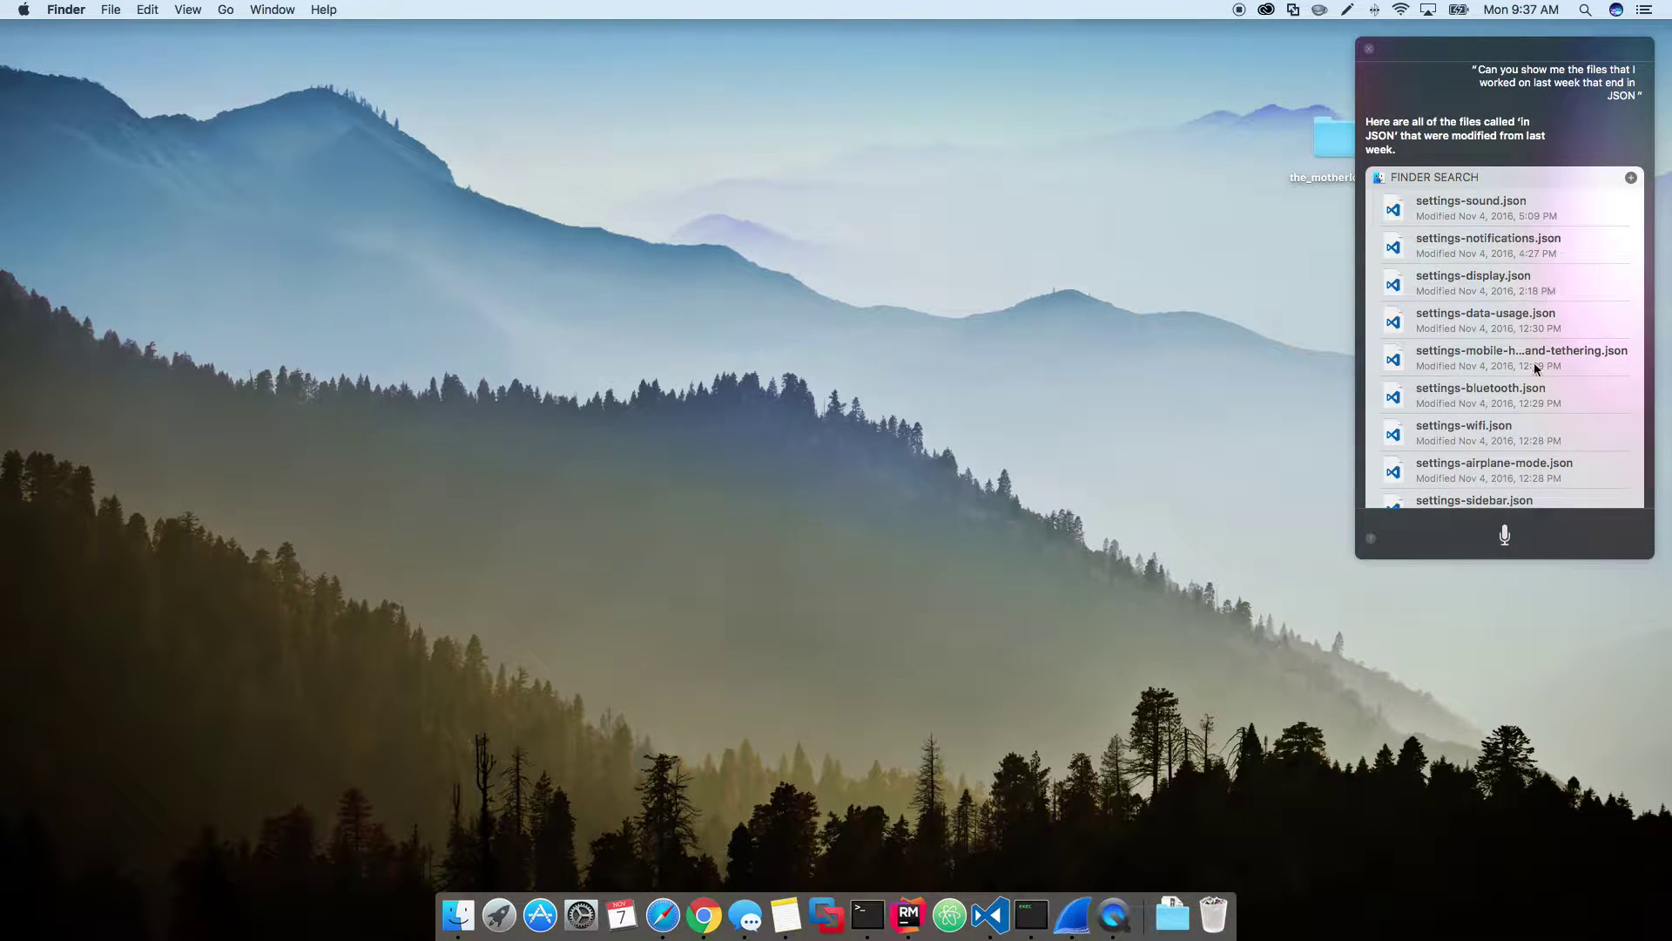
- Review Siri's JSON file matches, show all of them in Finder, look through the files and close the window
scroll(1517, 309, "down", 3)
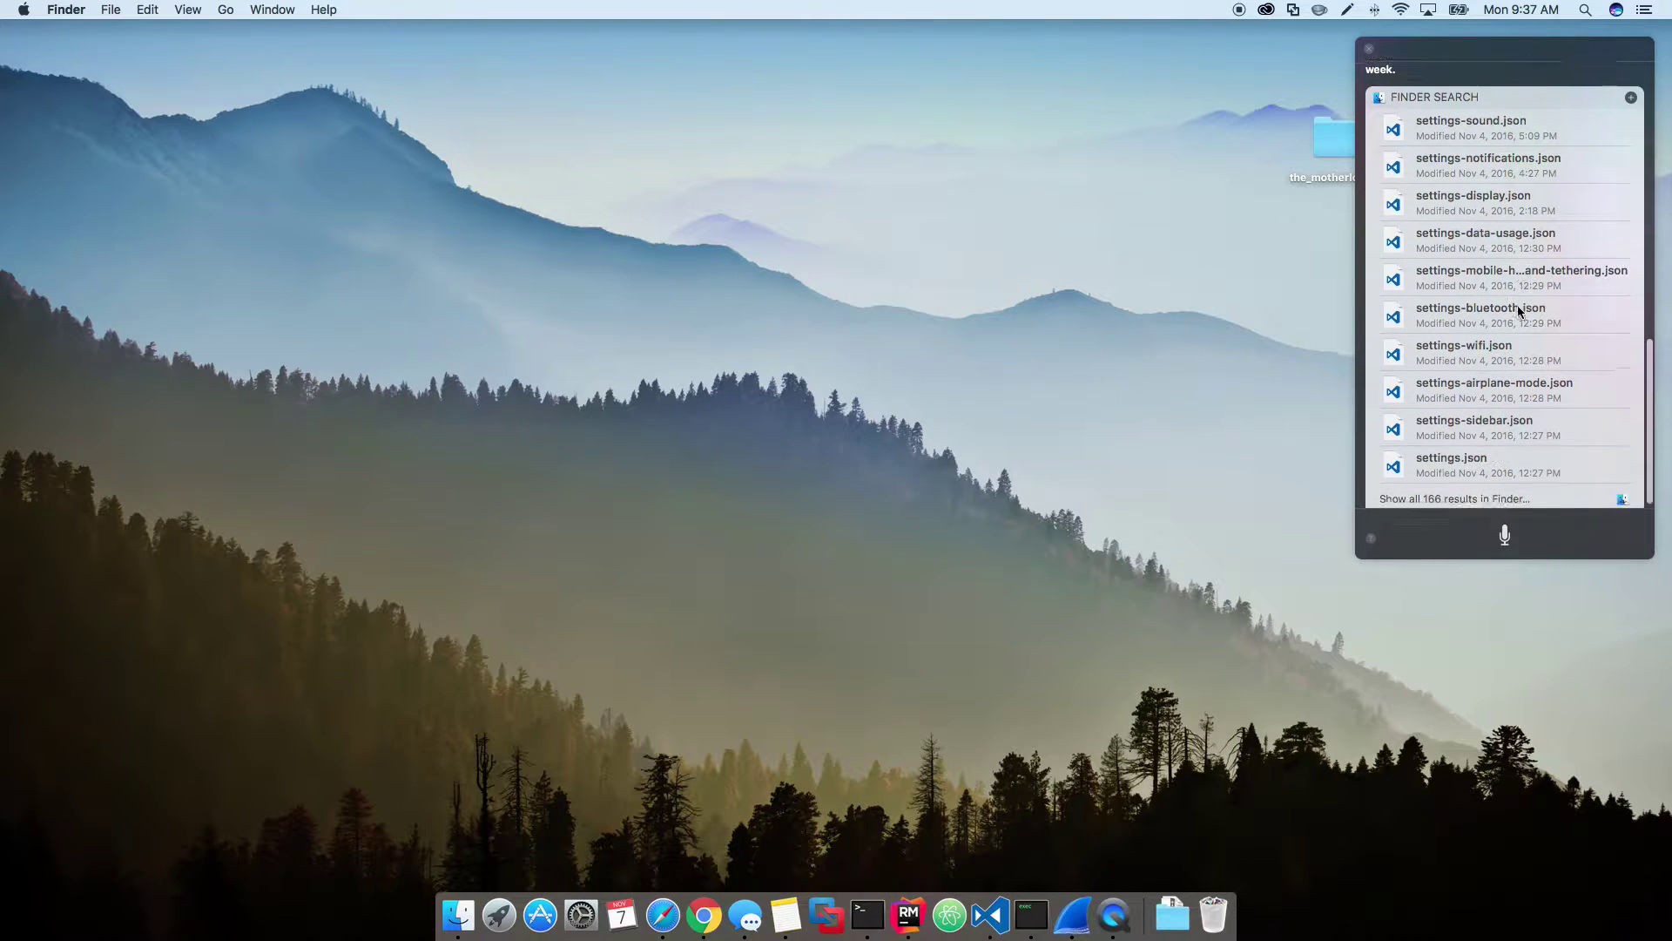
scroll(1517, 305, "up", 3)
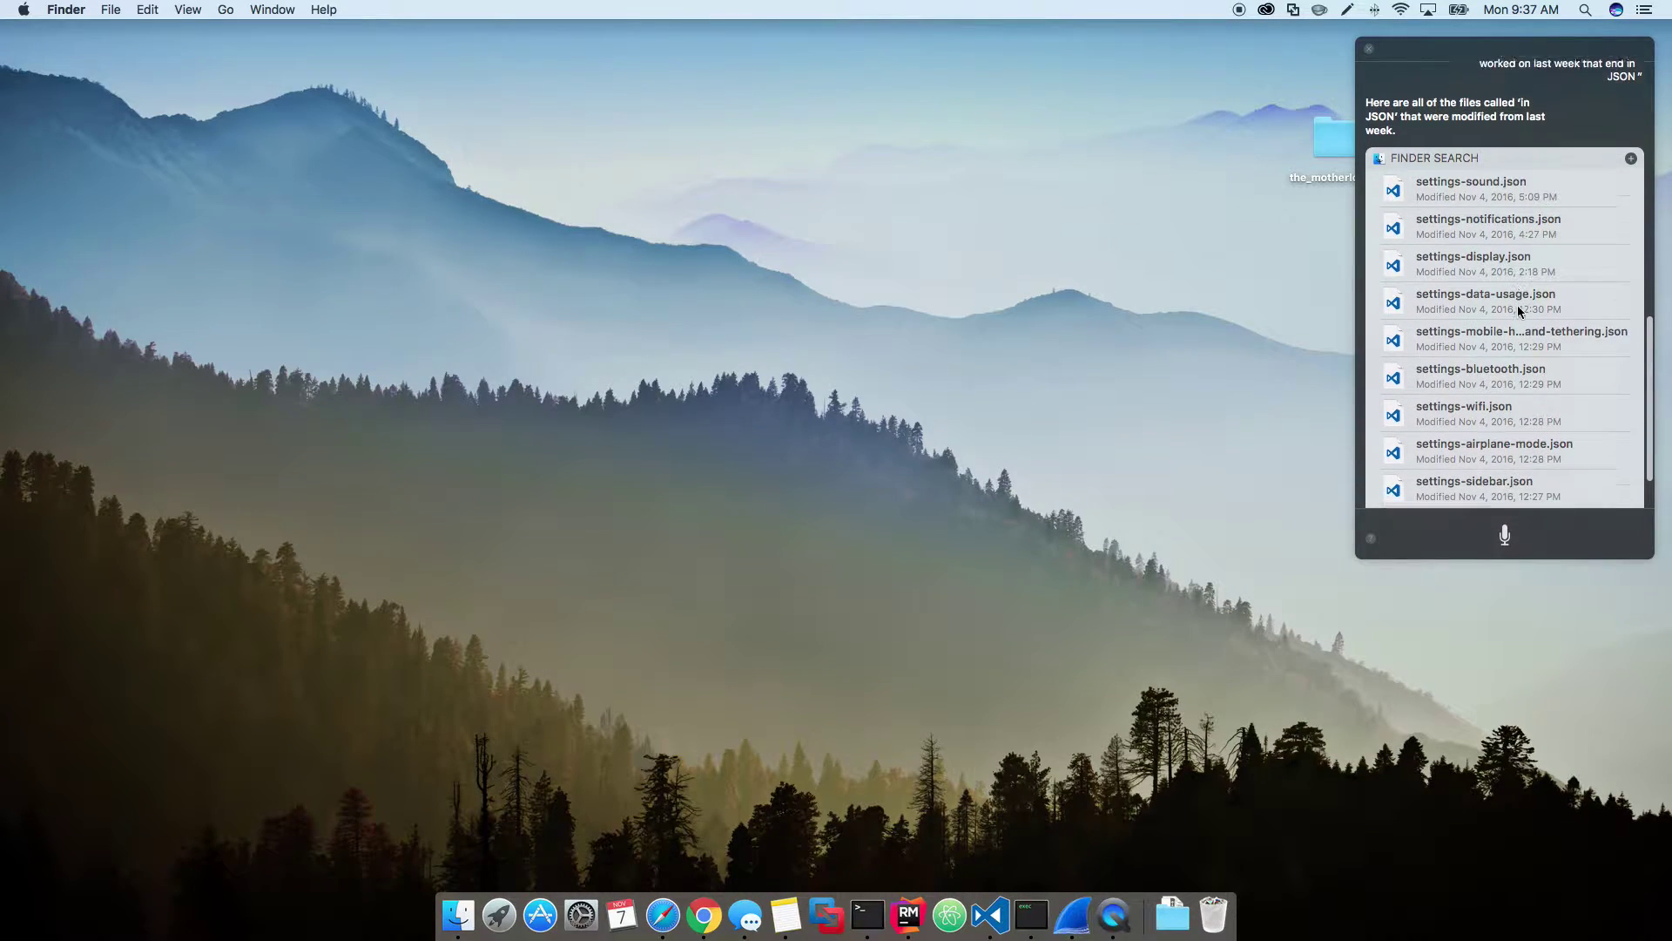
scroll(1517, 305, "down", 5)
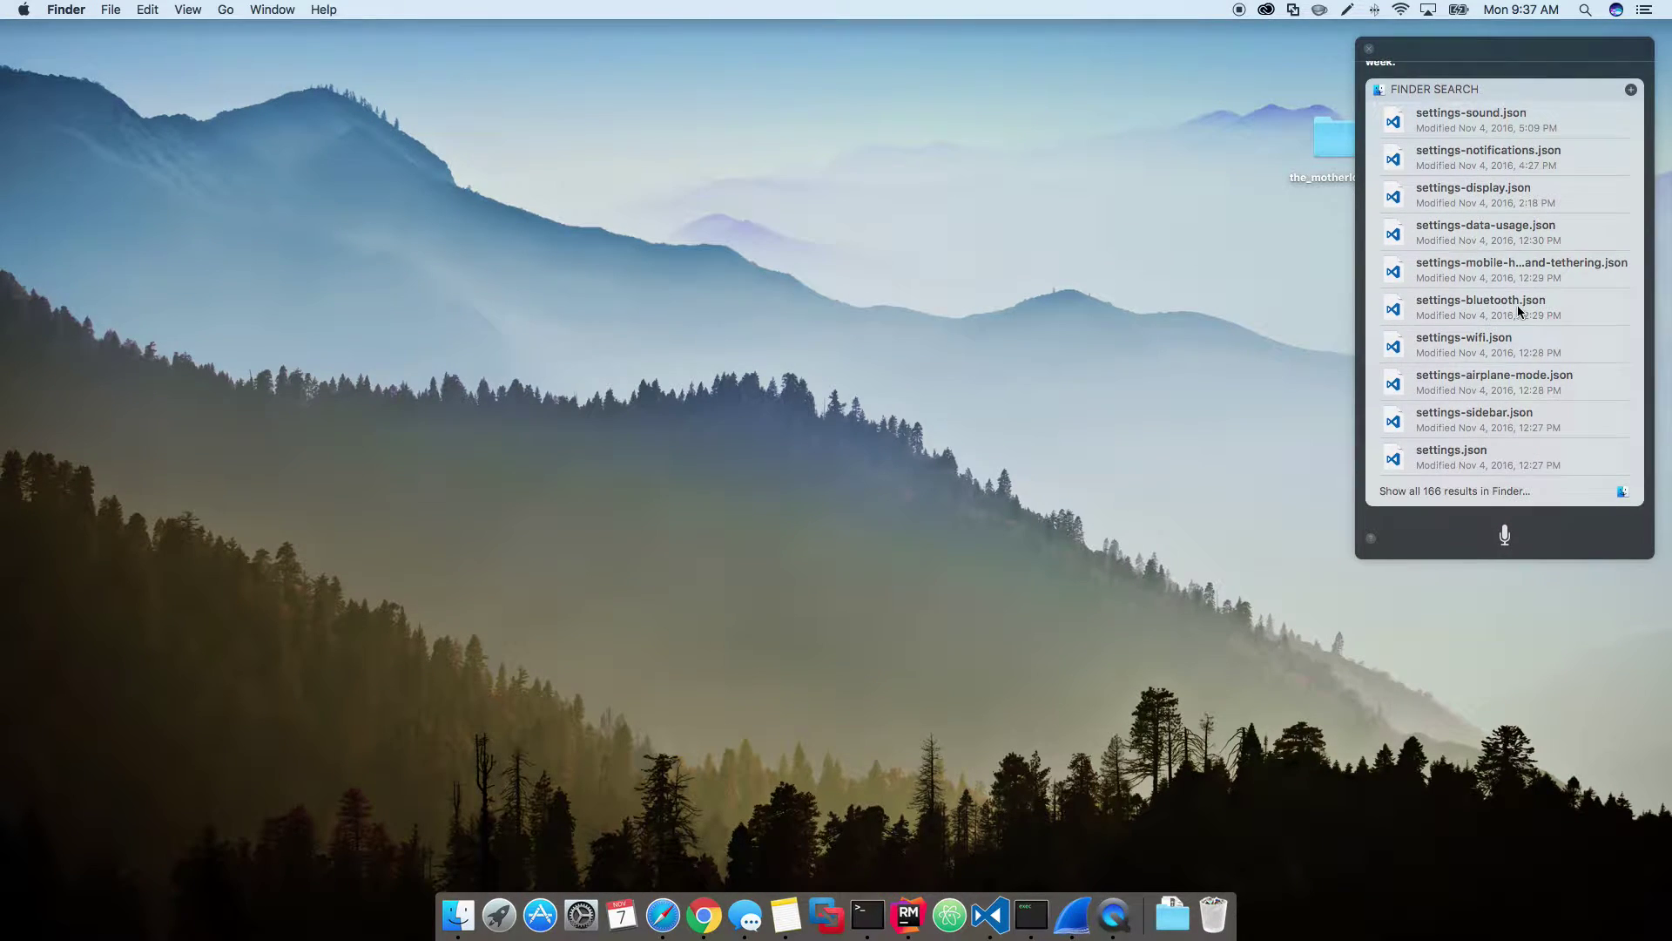
left_click(1493, 491)
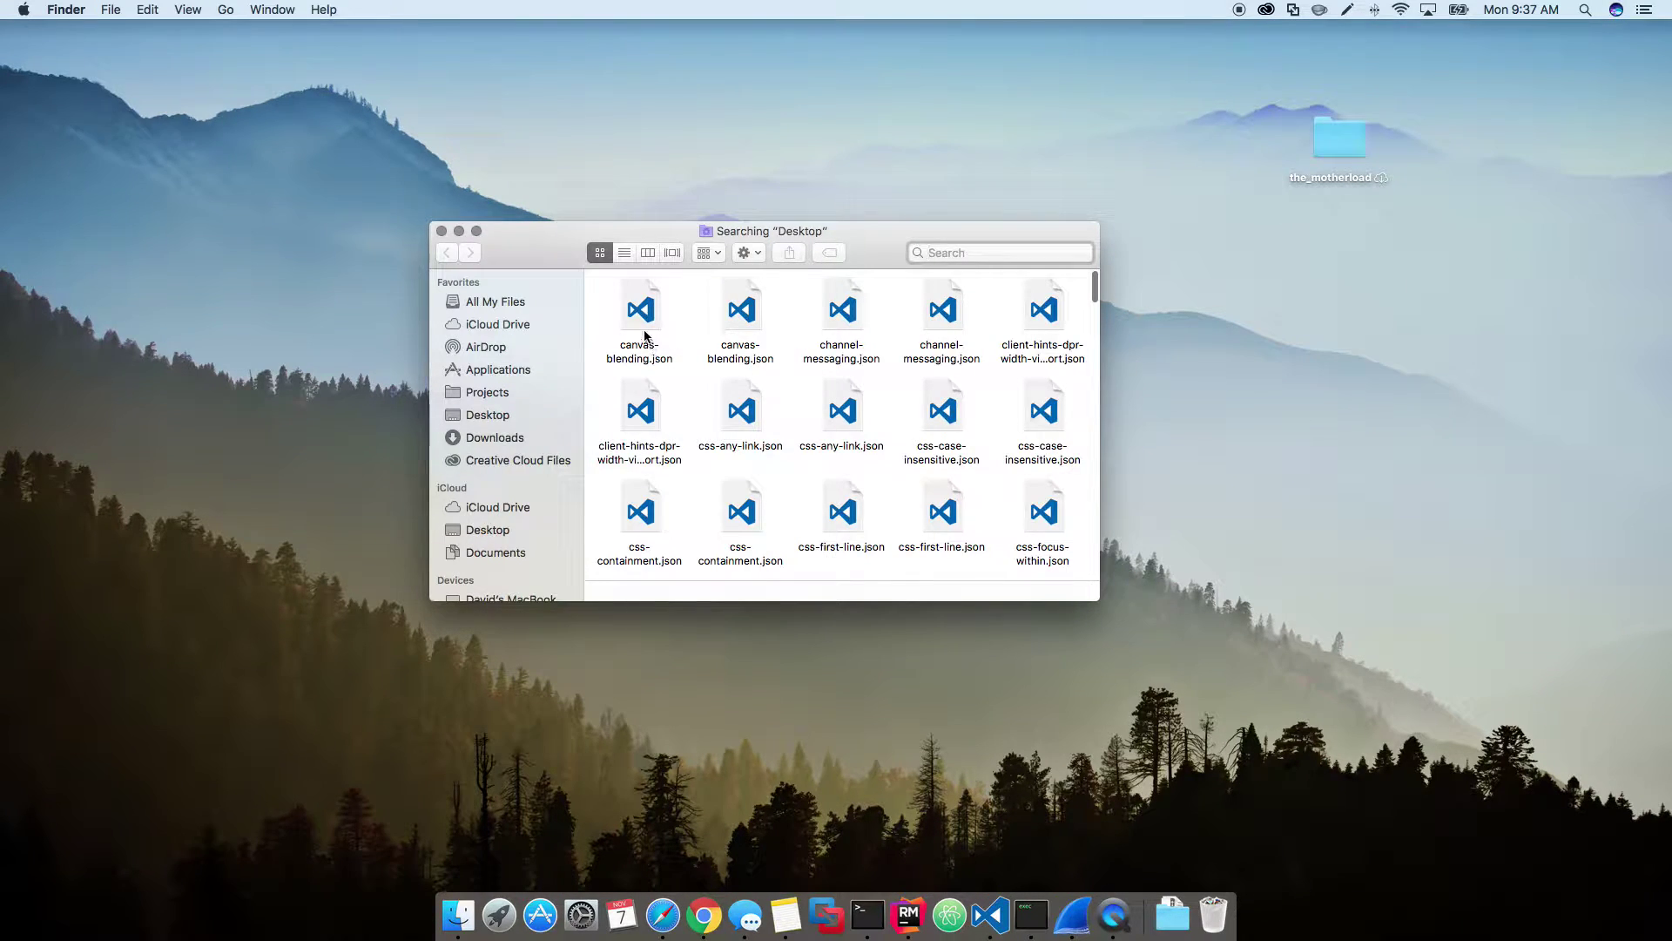
scroll(820, 398, "down", 3)
scroll(819, 398, "up", 3)
scroll(818, 398, "down", 10)
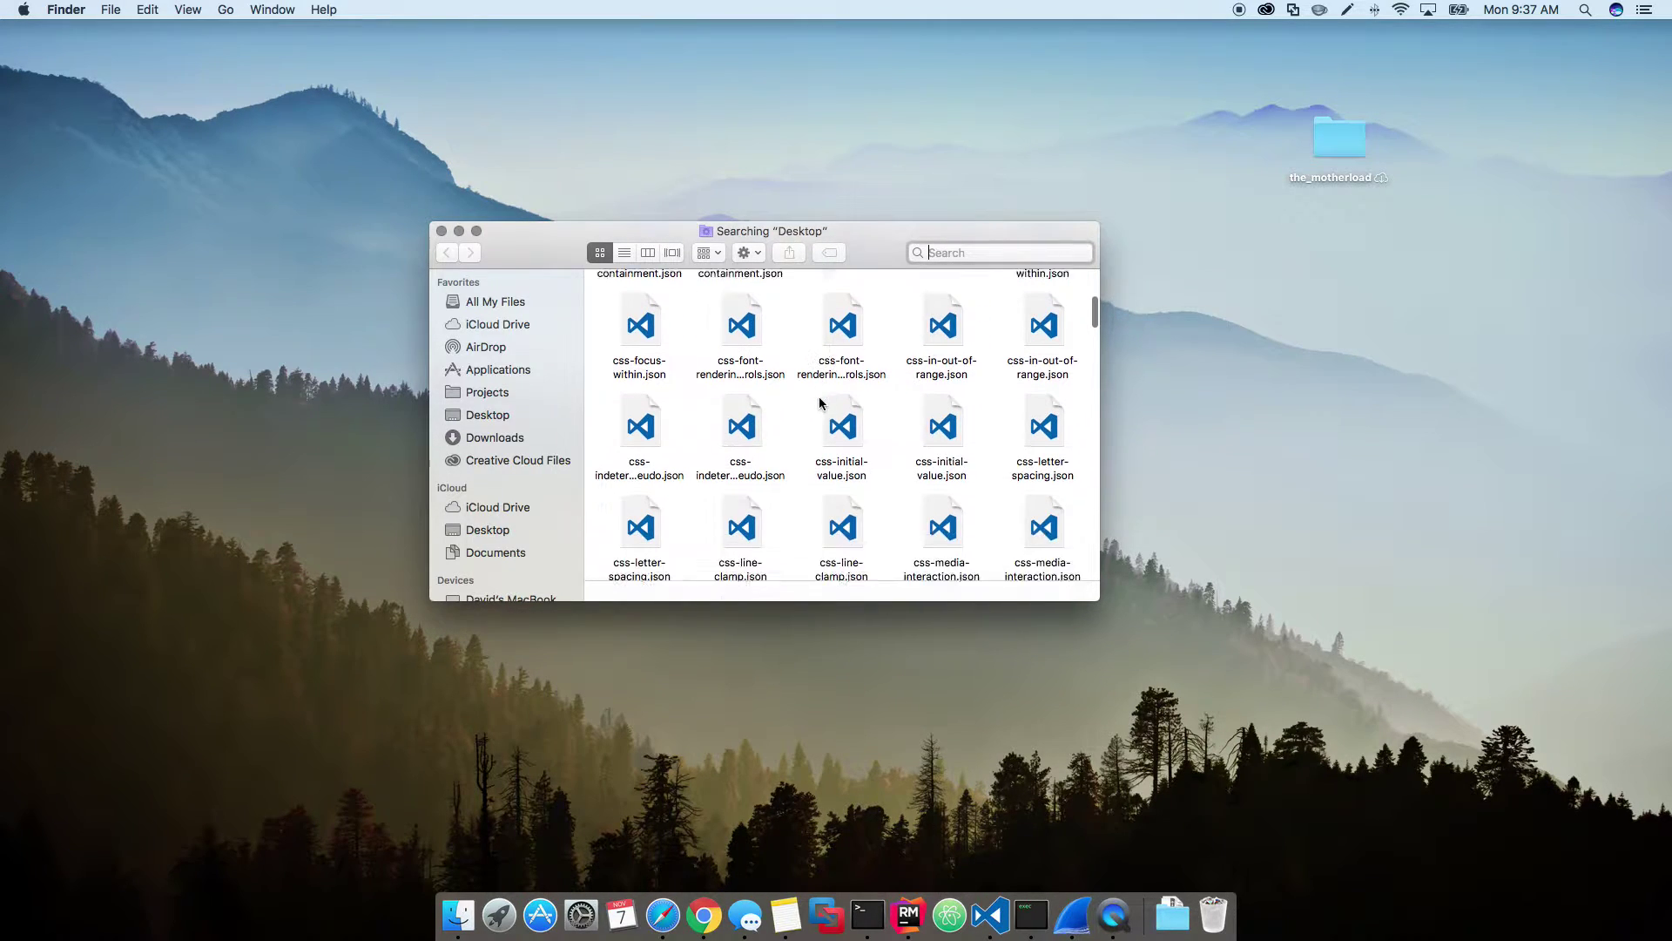
scroll(819, 401, "up", 10)
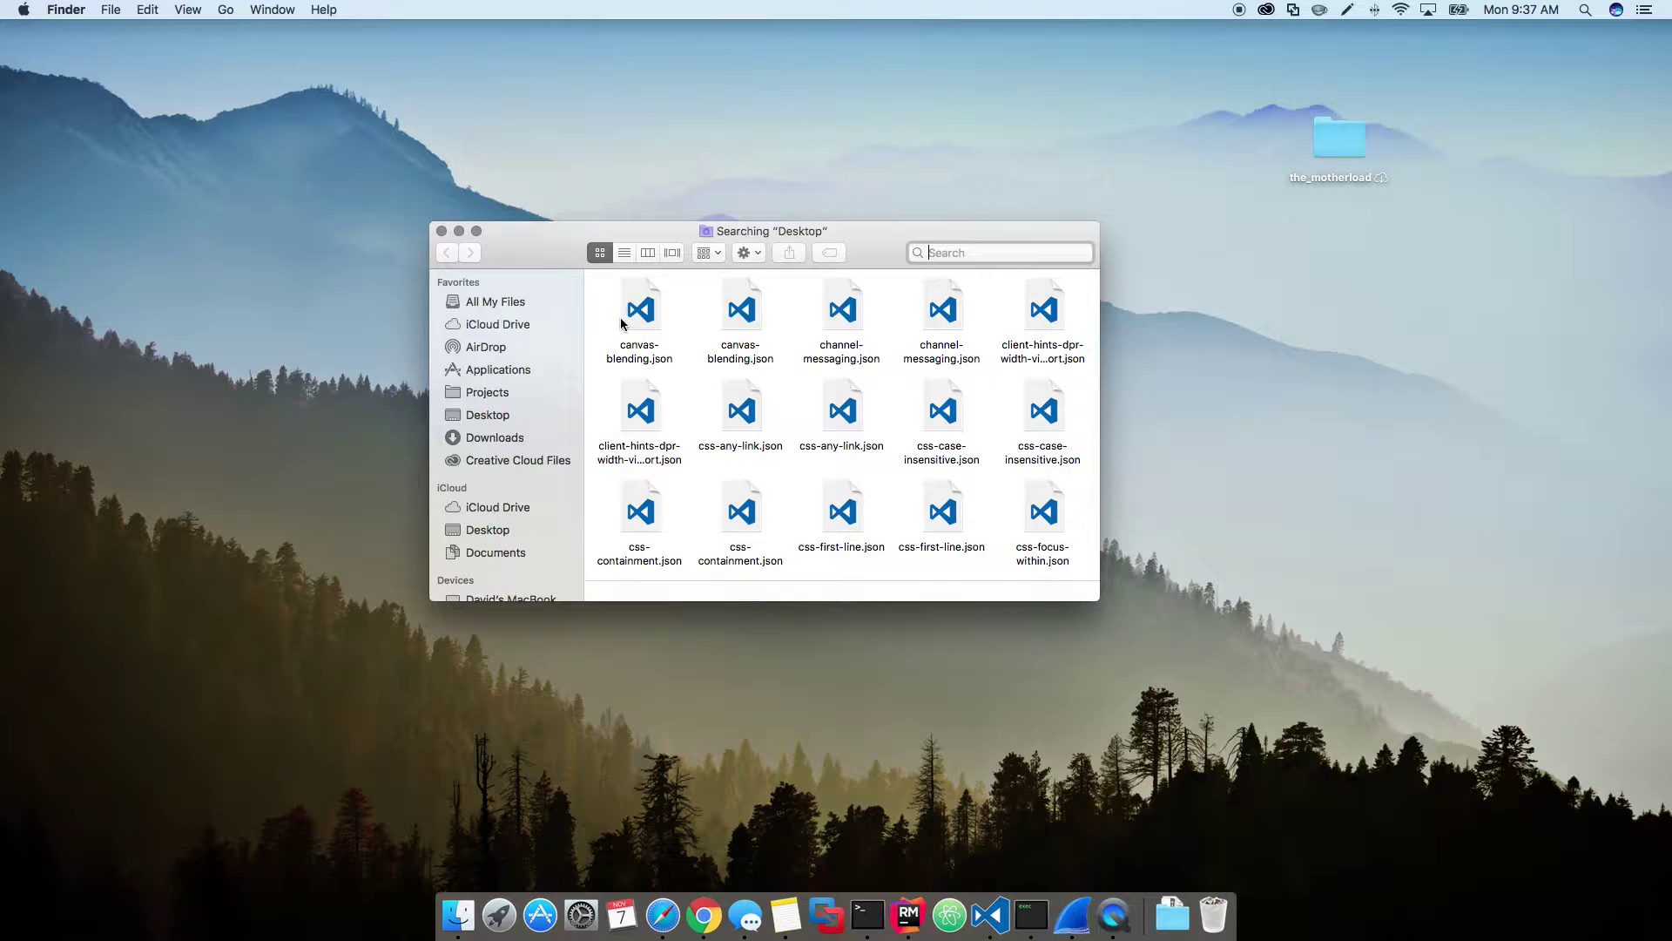
left_click(441, 232)
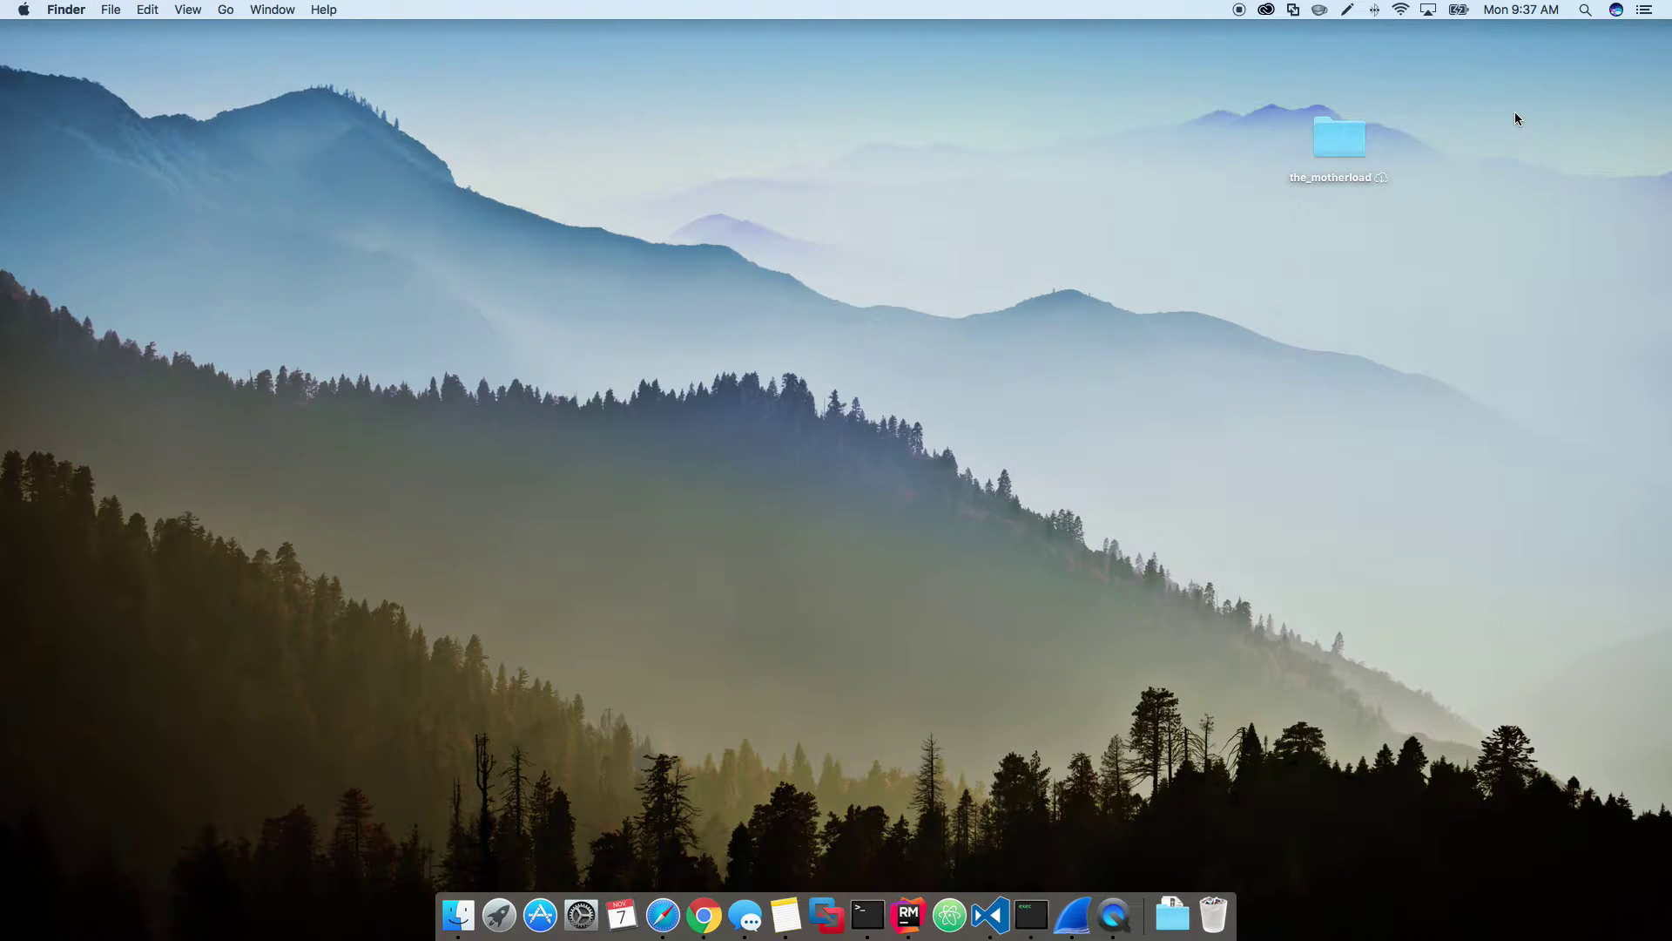
- Ask Siri "Show me the files I worked on last week", look through the listed files and close Siri
left_click(1617, 18)
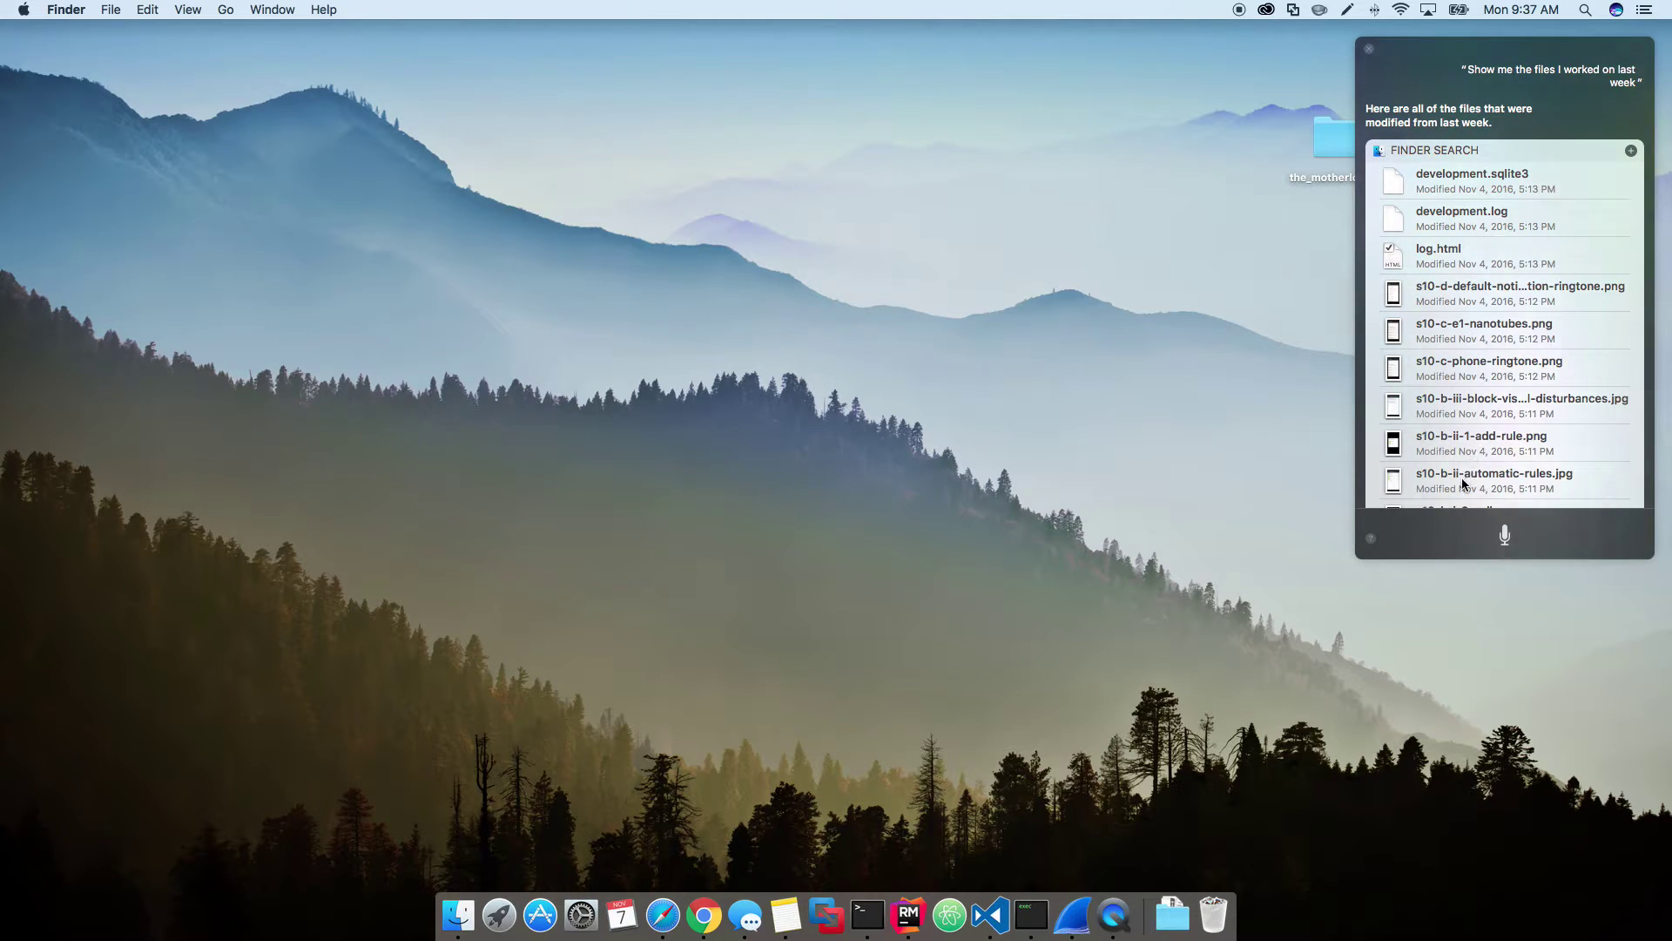
scroll(1479, 290, "down", 2)
scroll(1479, 284, "down", 2)
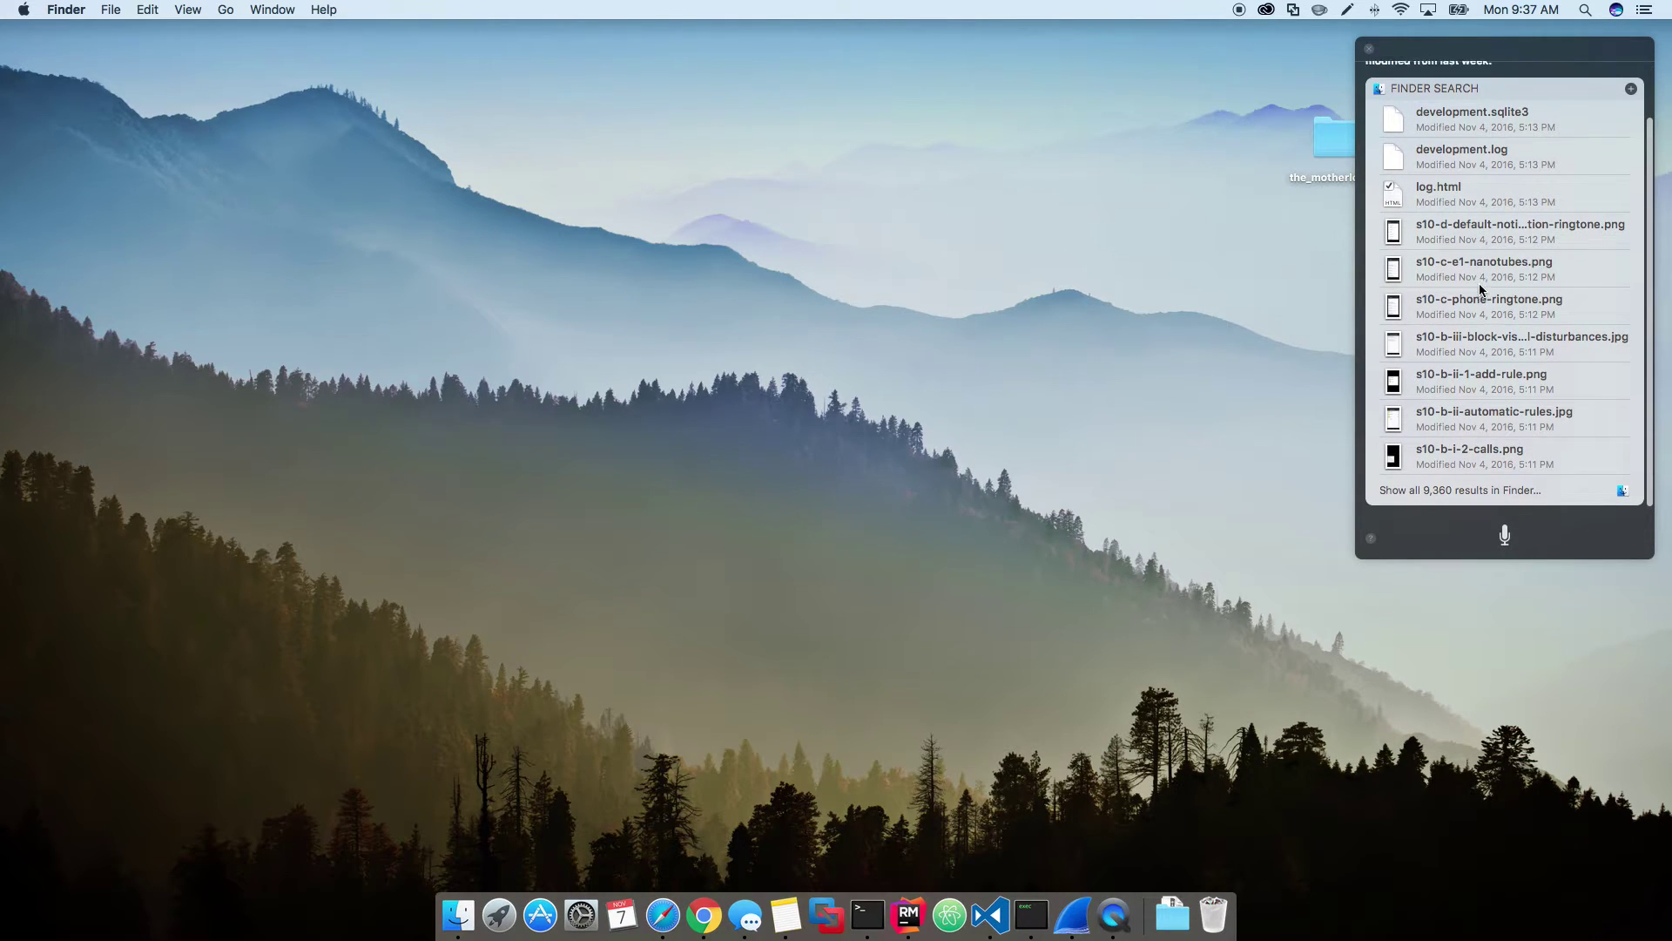
scroll(1479, 288, "down", 1)
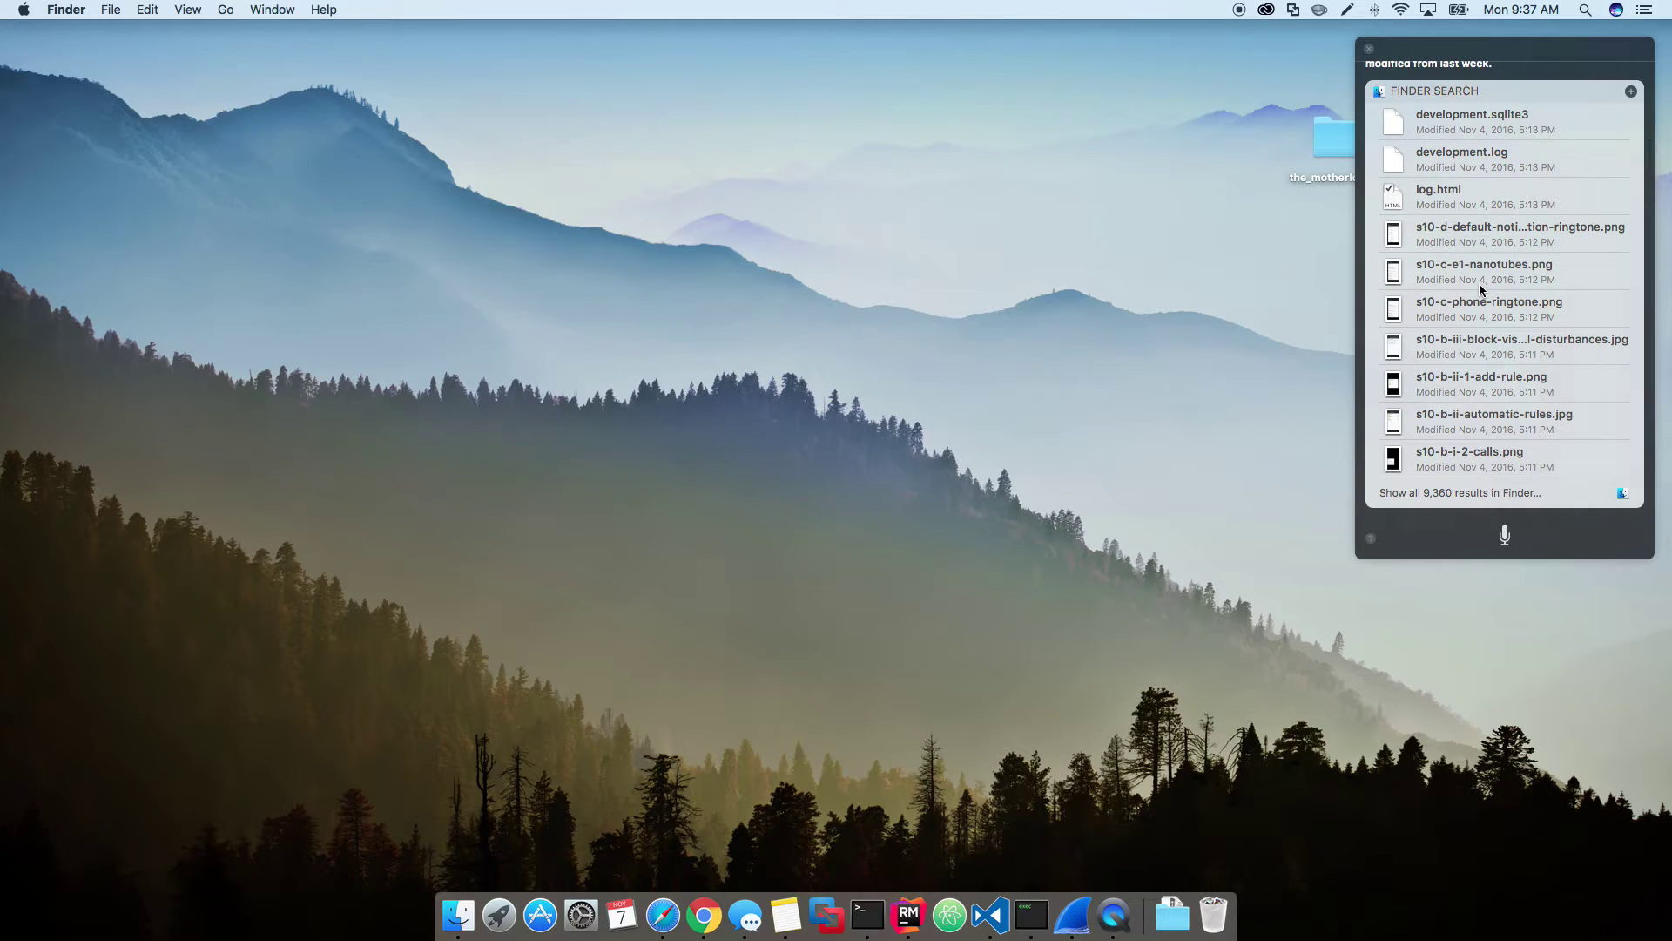
left_click(1371, 54)
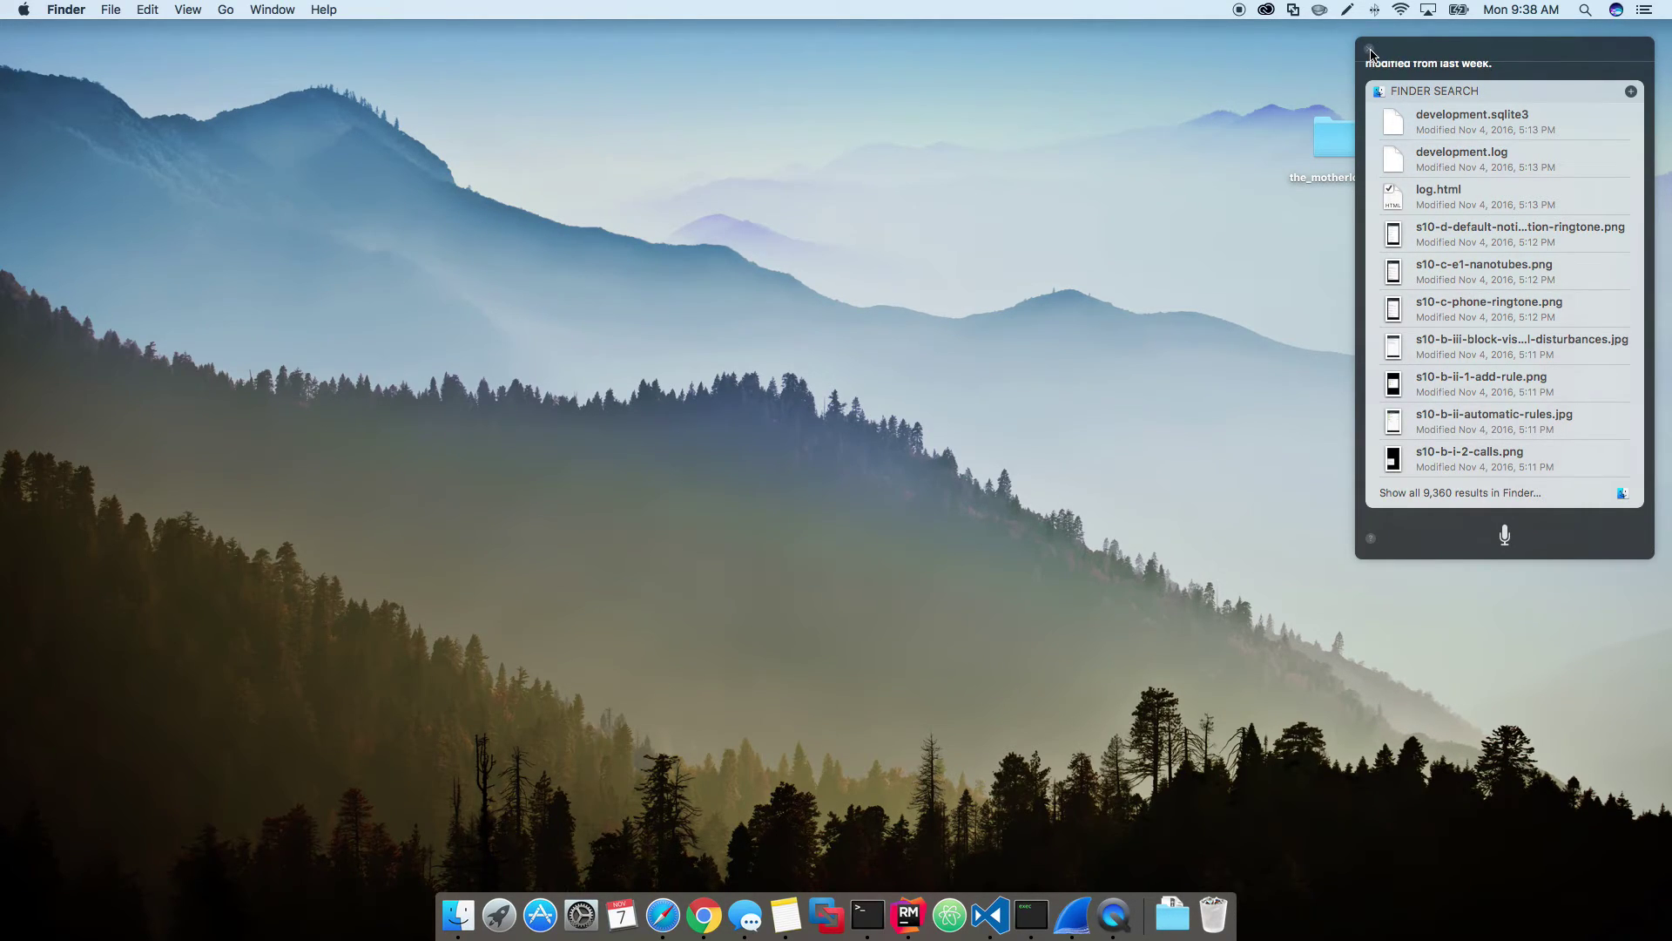